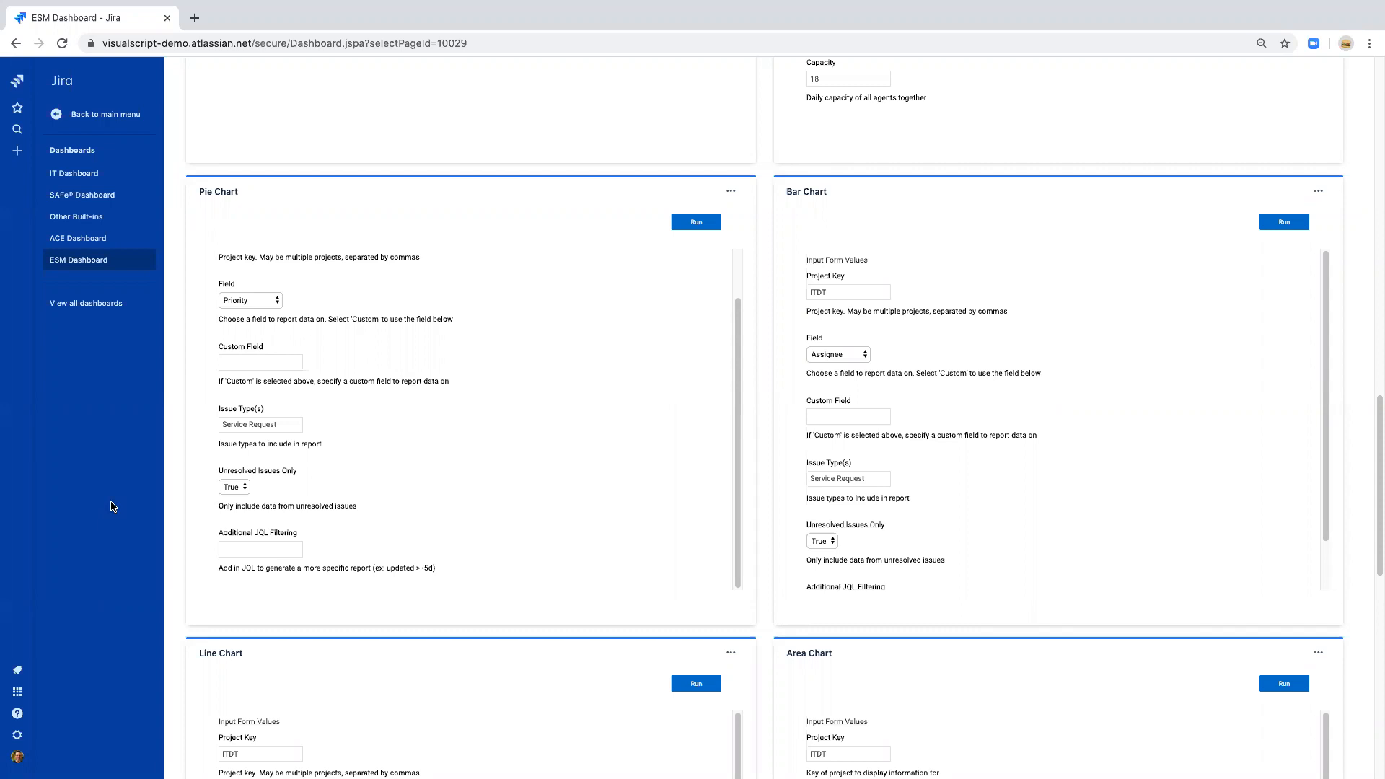
- Check the report field options for the Pie Chart of project ITDT, keeping Priority selected
scroll(356, 410, up, 2)
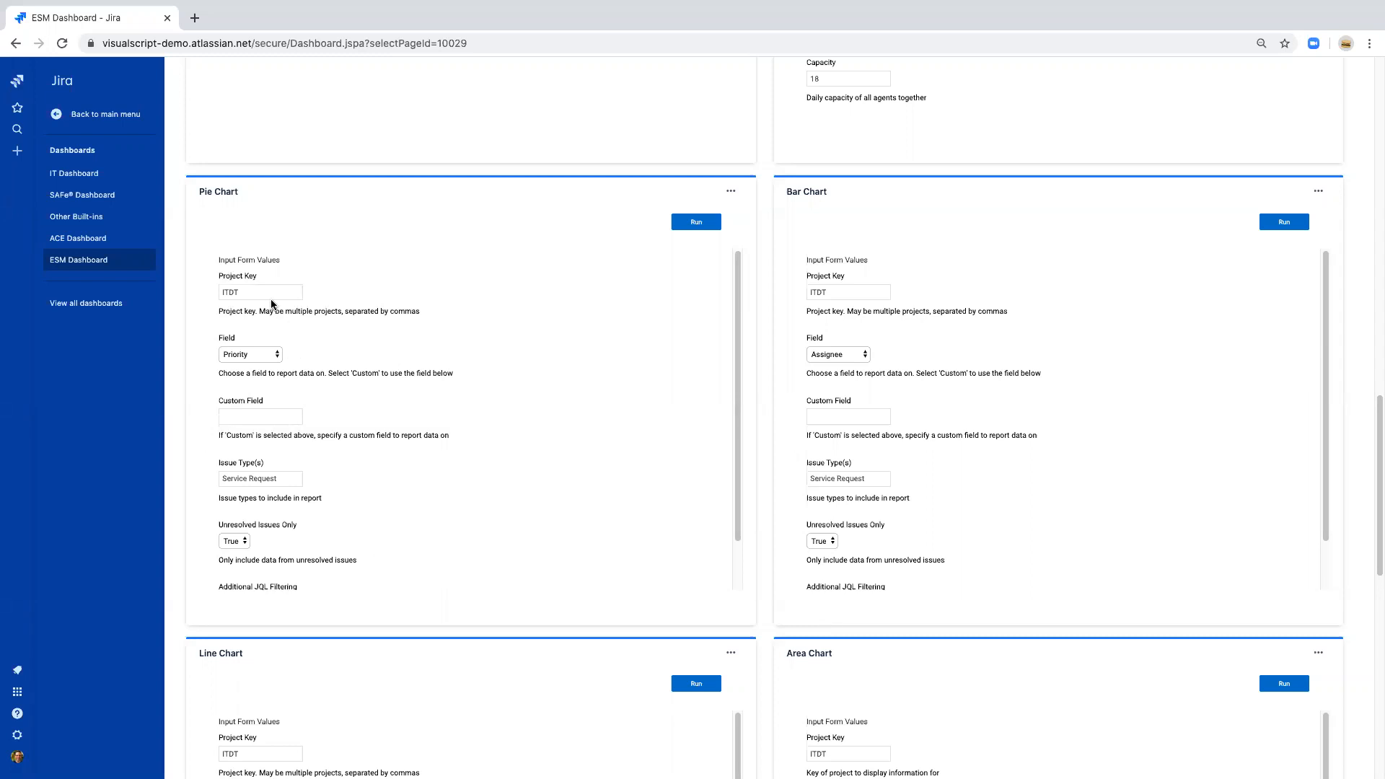
click(259, 359)
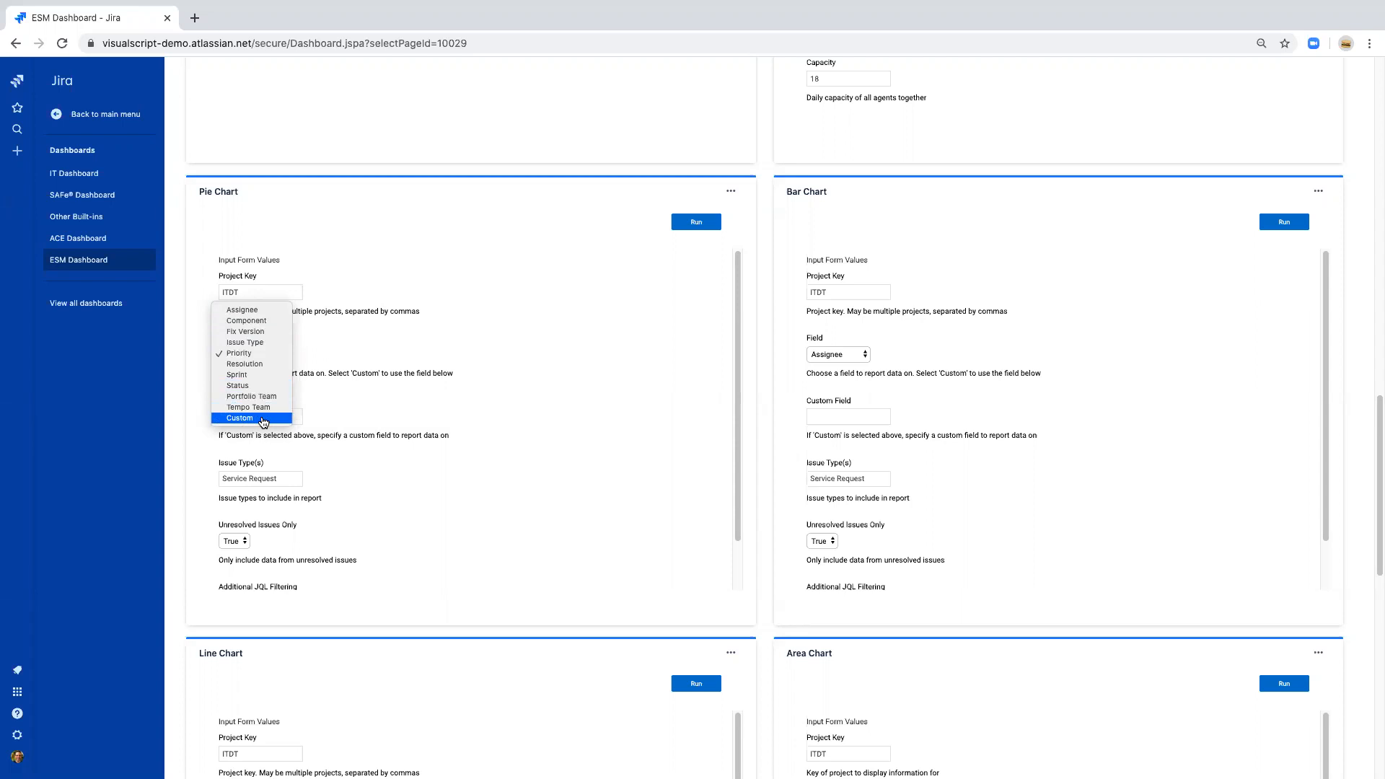
click(257, 354)
click(254, 414)
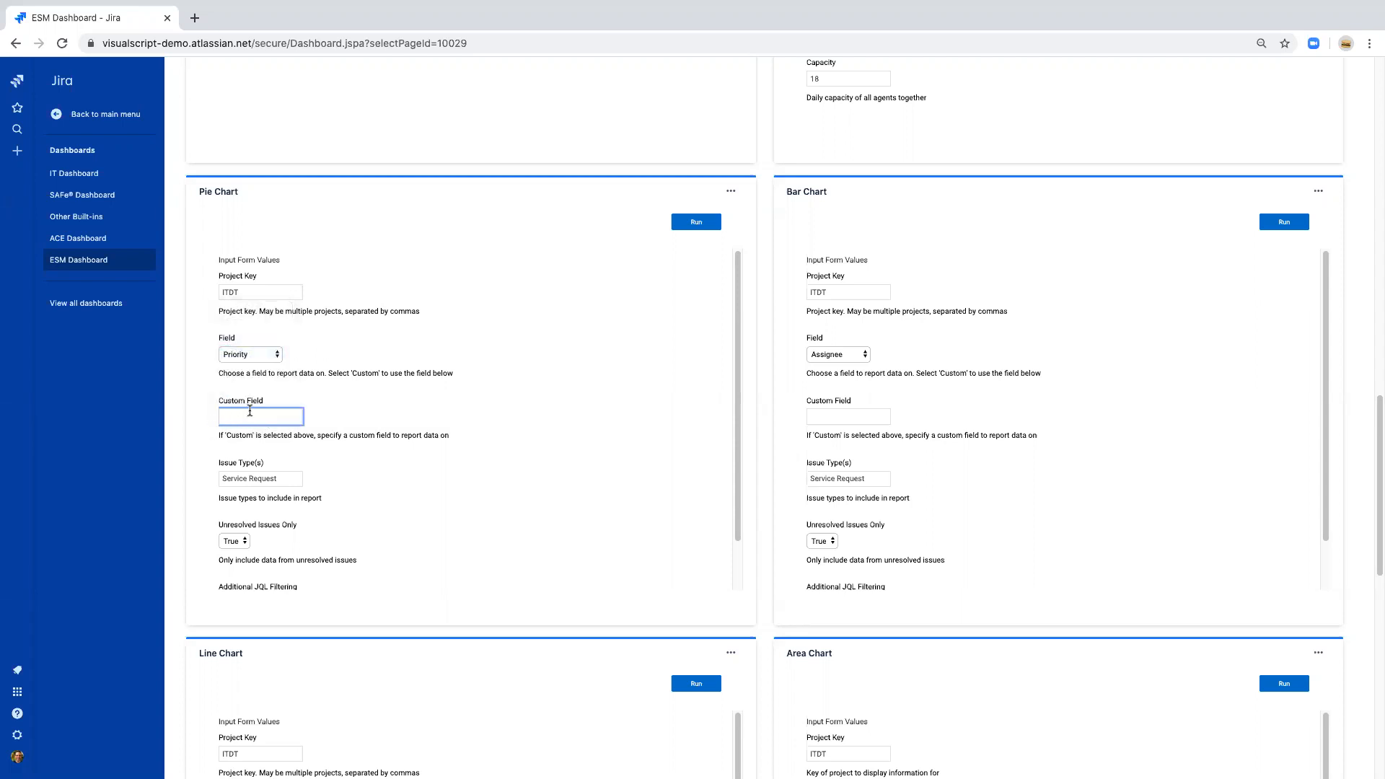
- Add the JQL filter "priority in (High, Medium, Low)" to the Pie Chart and run the report
scroll(261, 431, down, 1)
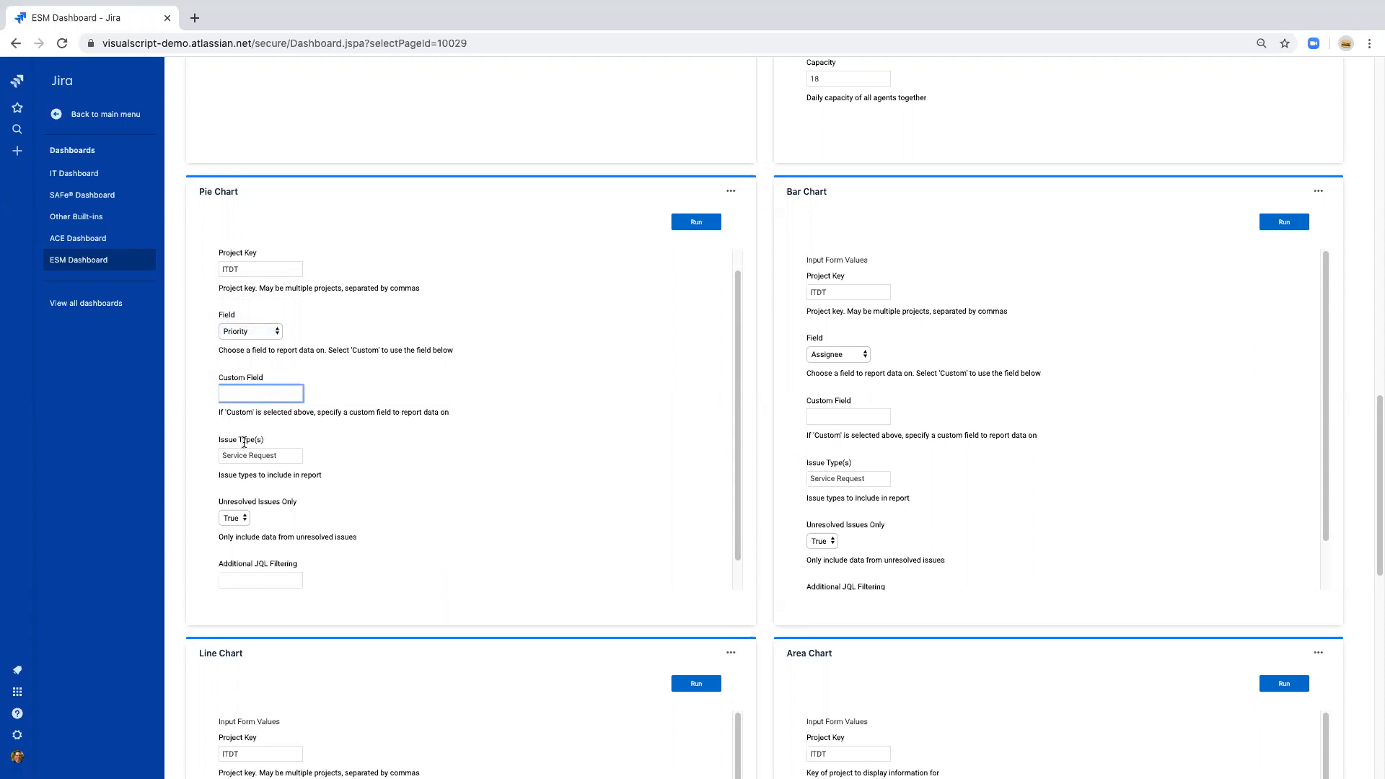
scroll(228, 451, down, 1)
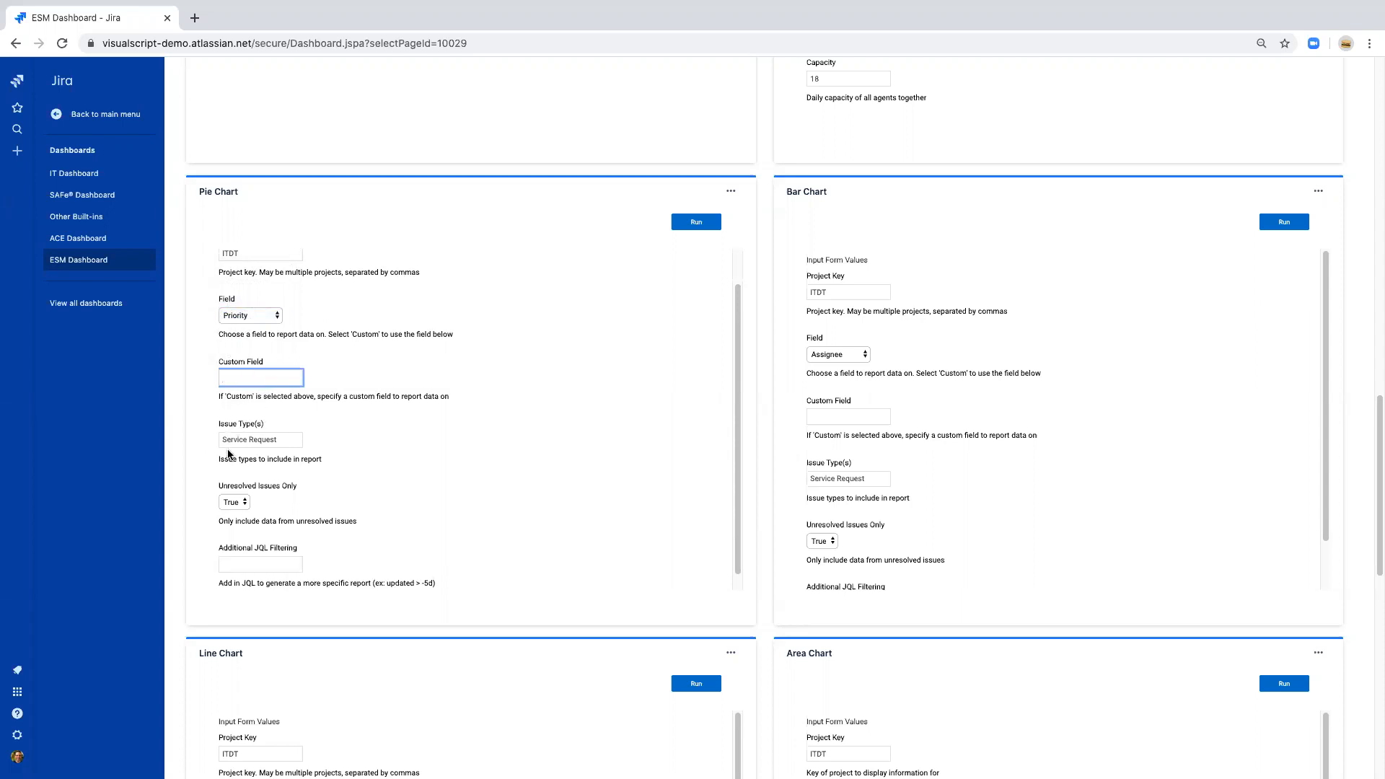
scroll(228, 452, down, 1)
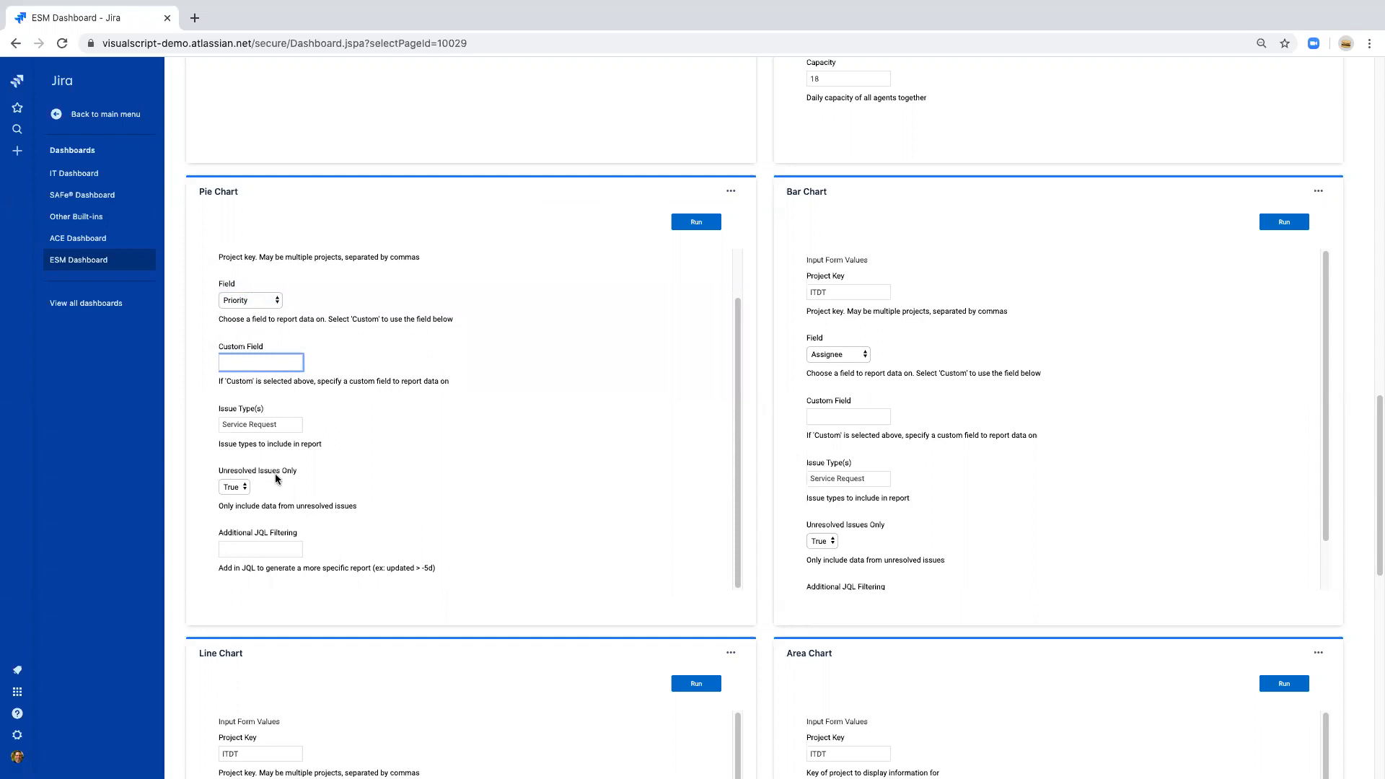
click(244, 552)
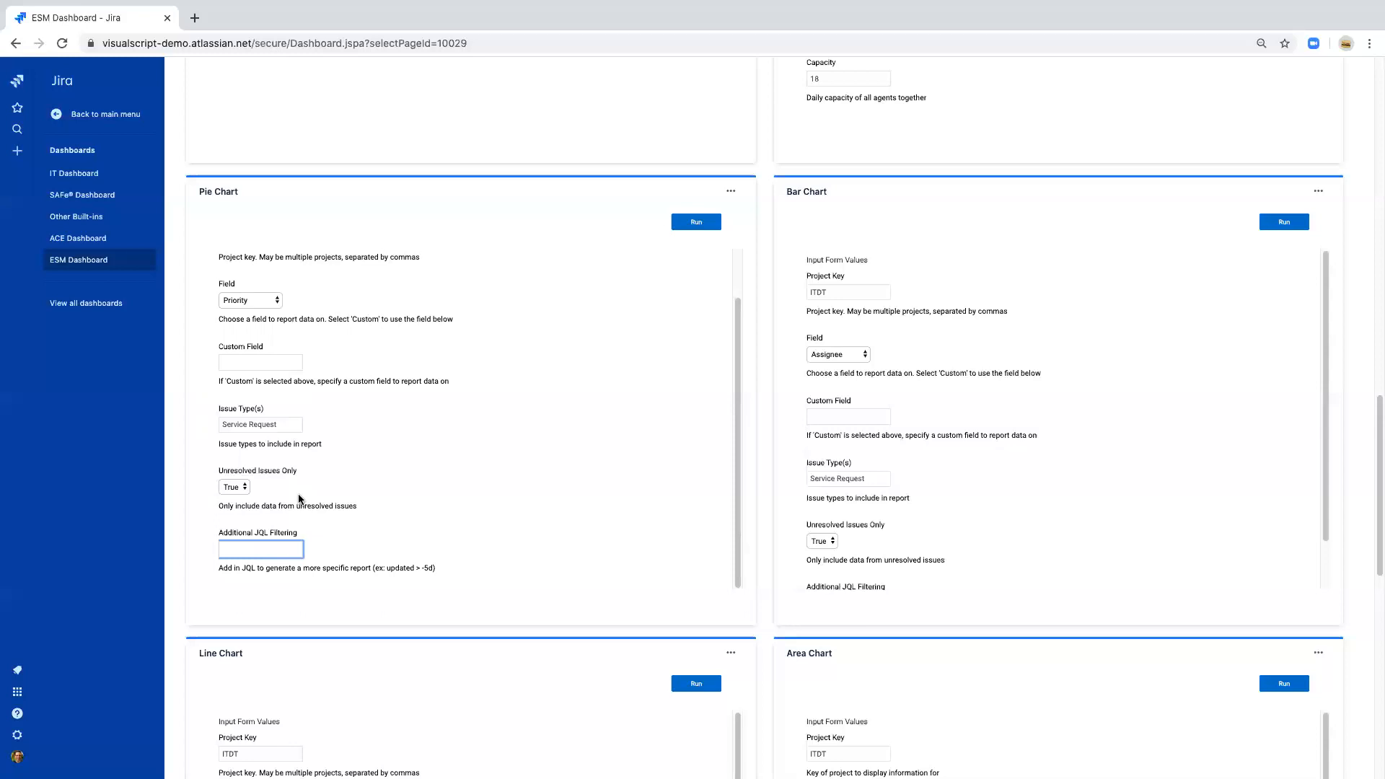
text(prior)
text(ity in (High, Medium, Low))
scroll(350, 357, up, 2)
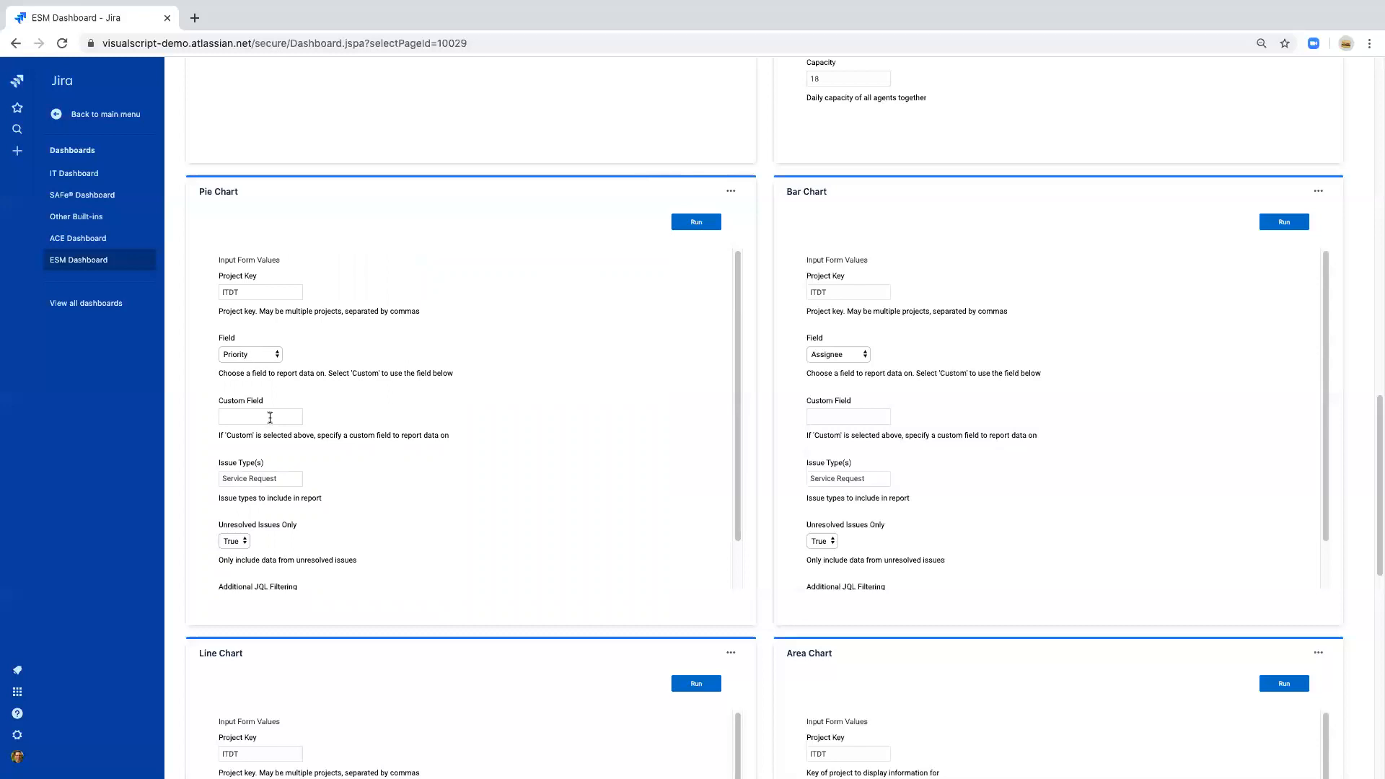
scroll(270, 418, down, 1)
scroll(268, 462, down, 1)
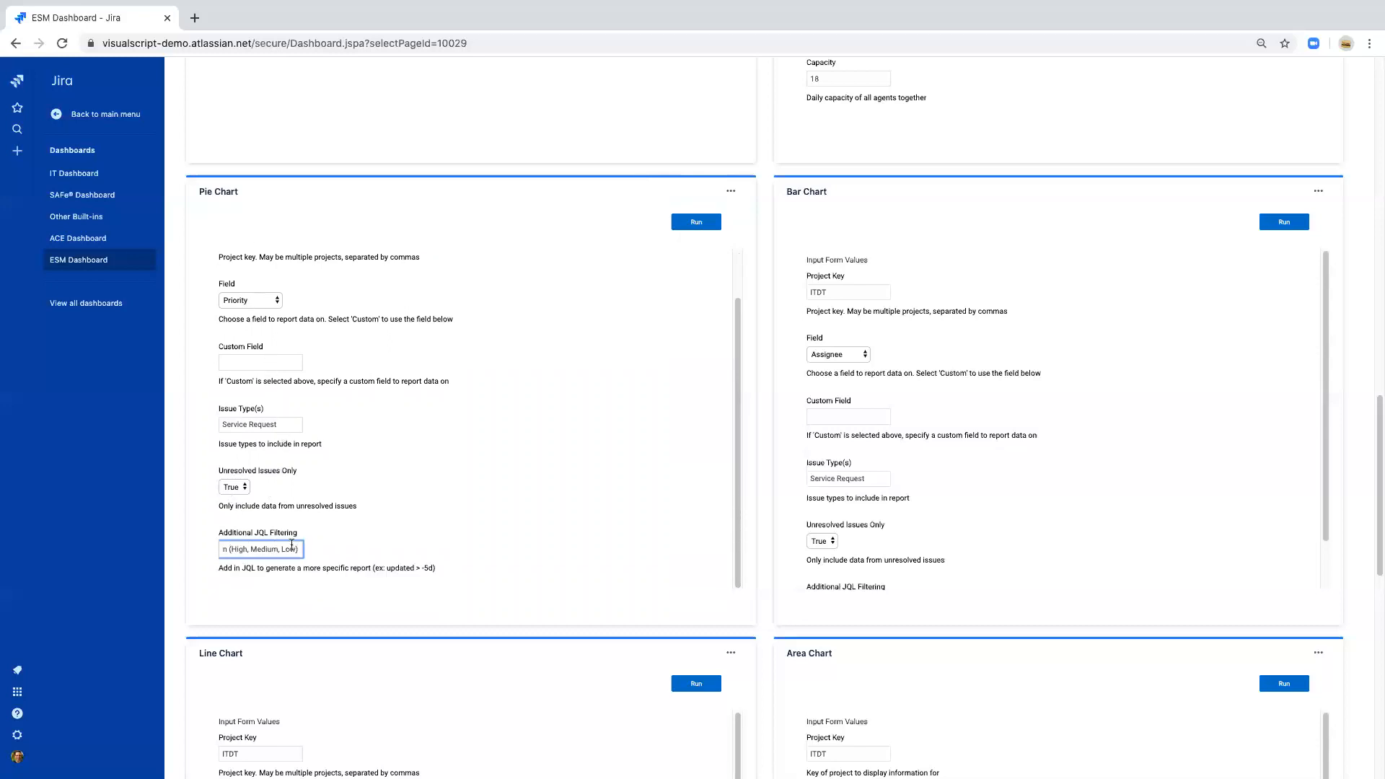
click(697, 221)
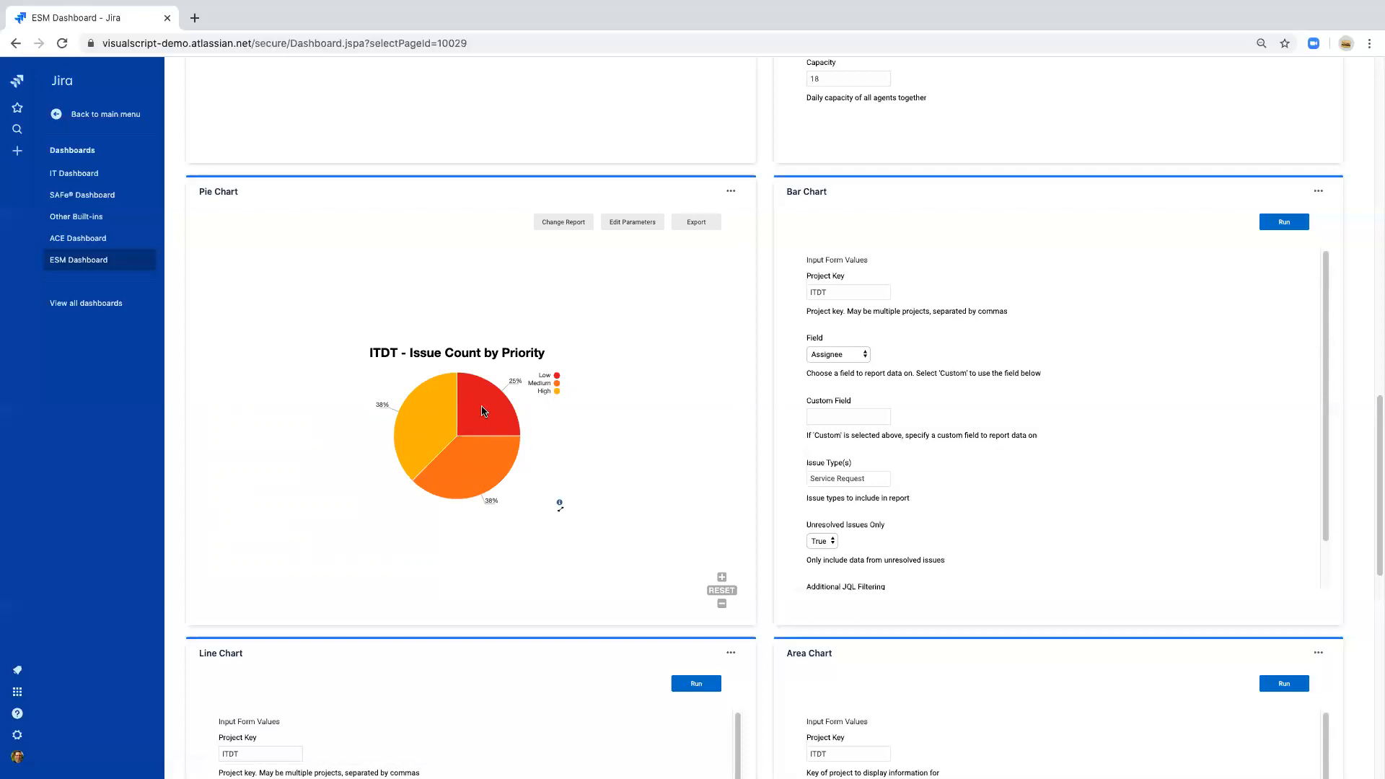
- View the issue table by priority behind the pie chart and return to the chart
mouse_move(483, 411)
click(560, 511)
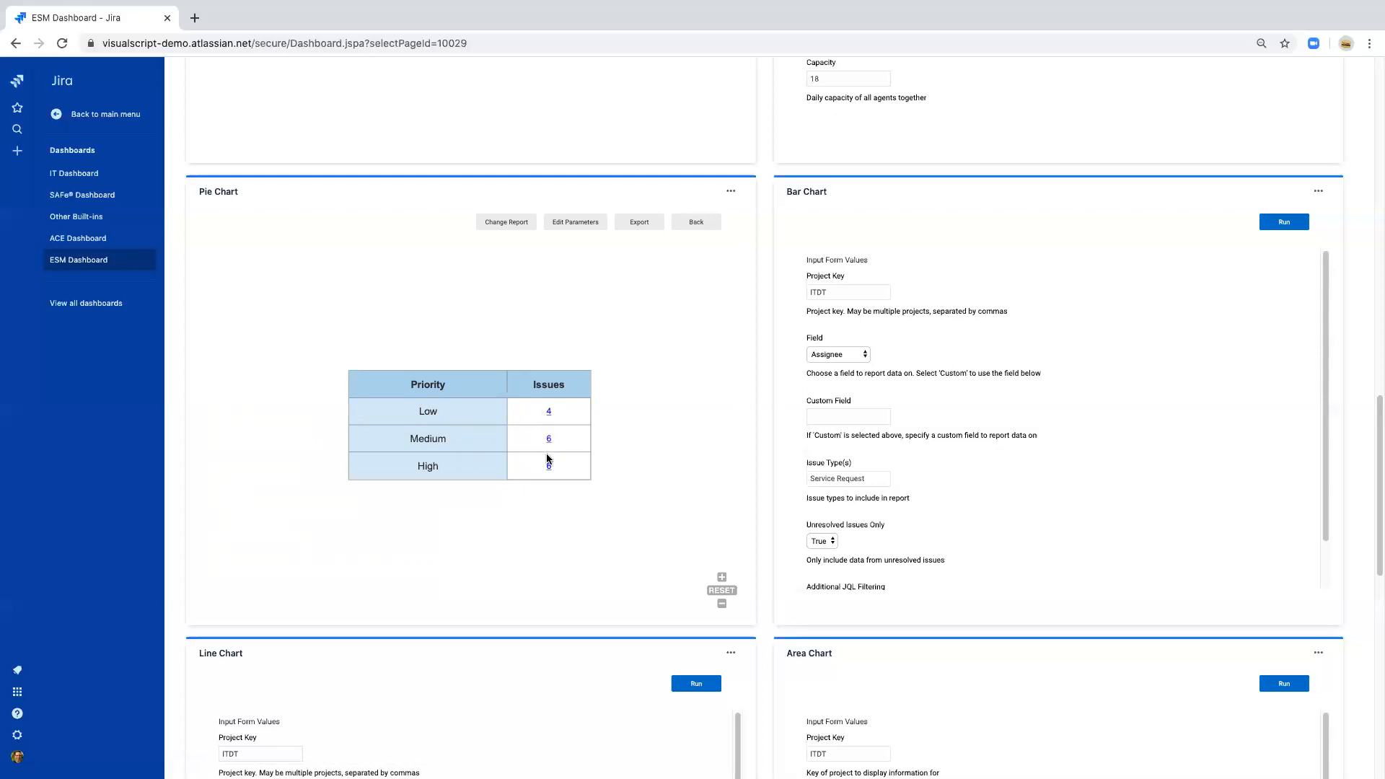
click(691, 225)
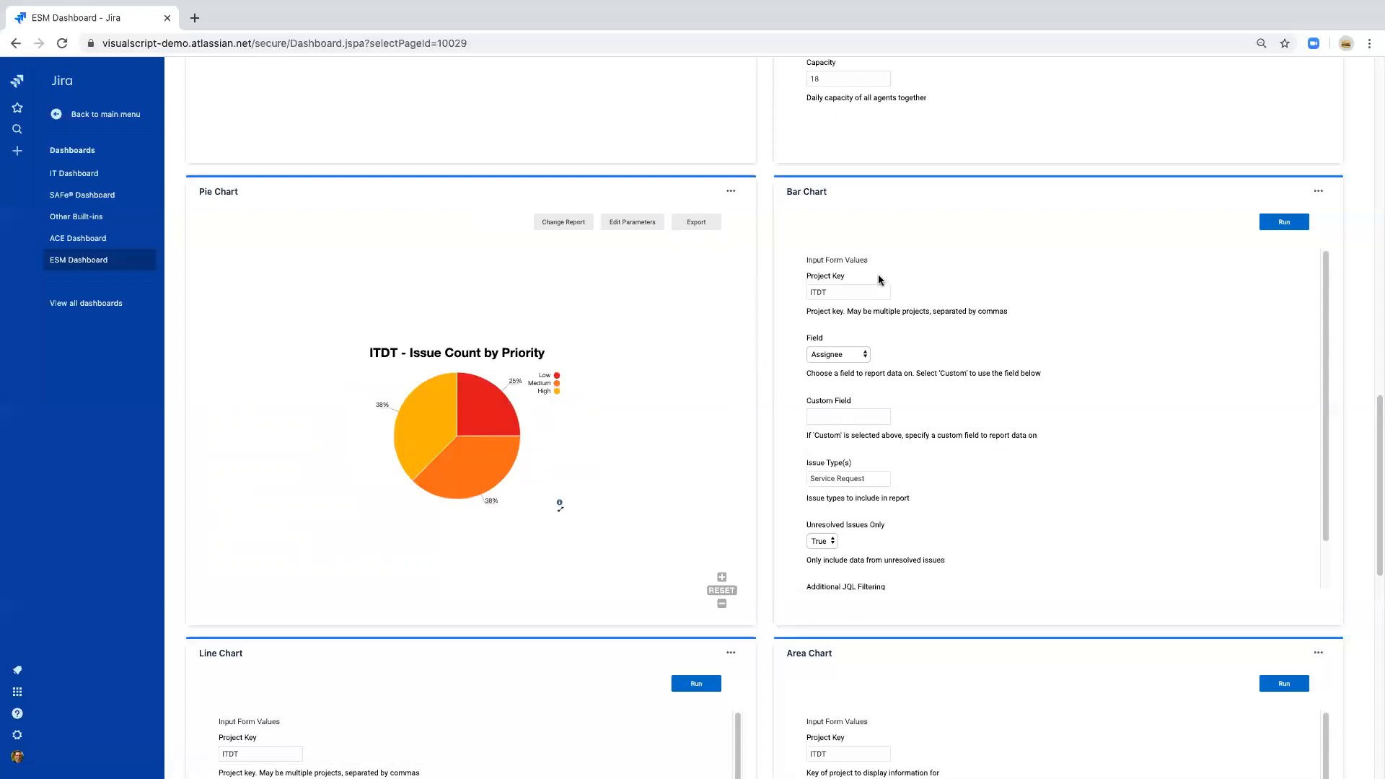
- Check the input form and field options of the Bar Chart, keeping Assignee as the report field
scroll(960, 422, down, 2)
scroll(958, 421, up, 2)
click(829, 356)
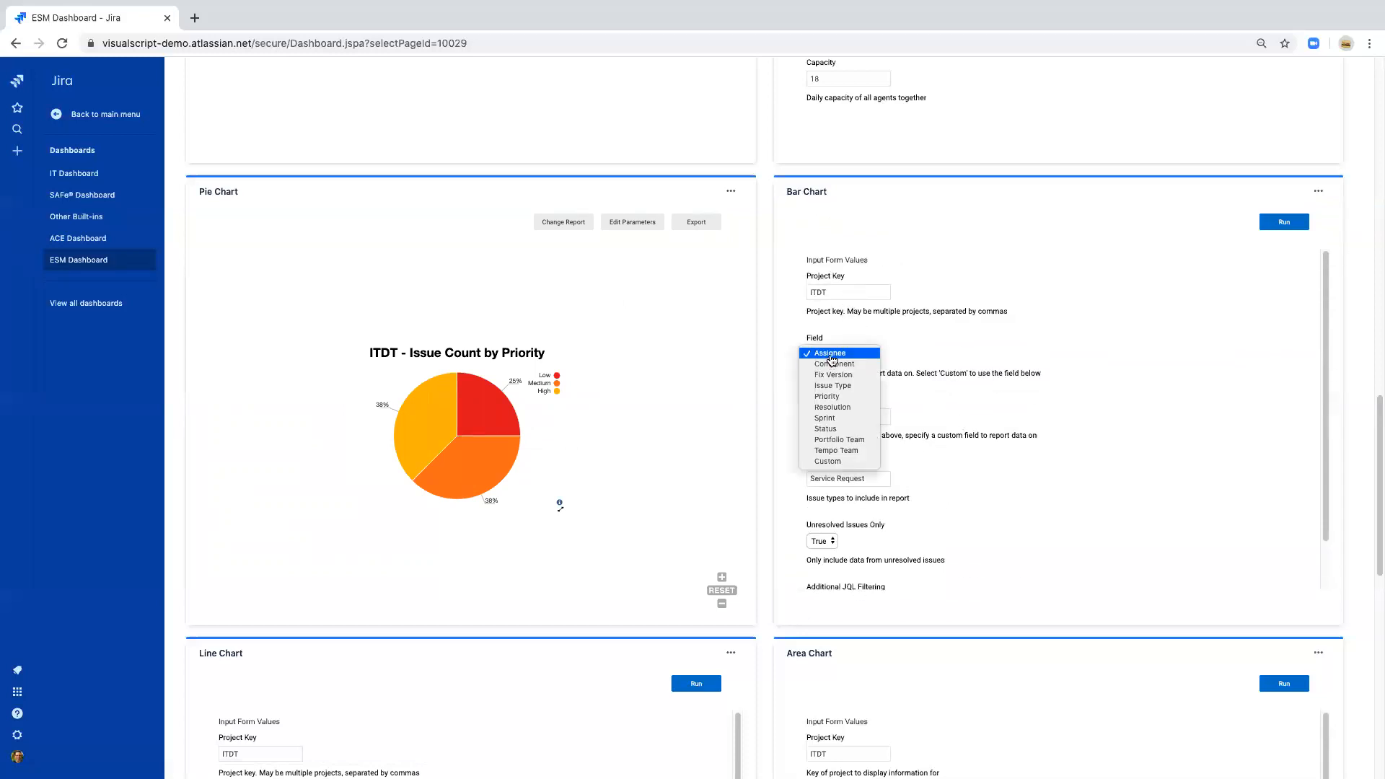
click(856, 324)
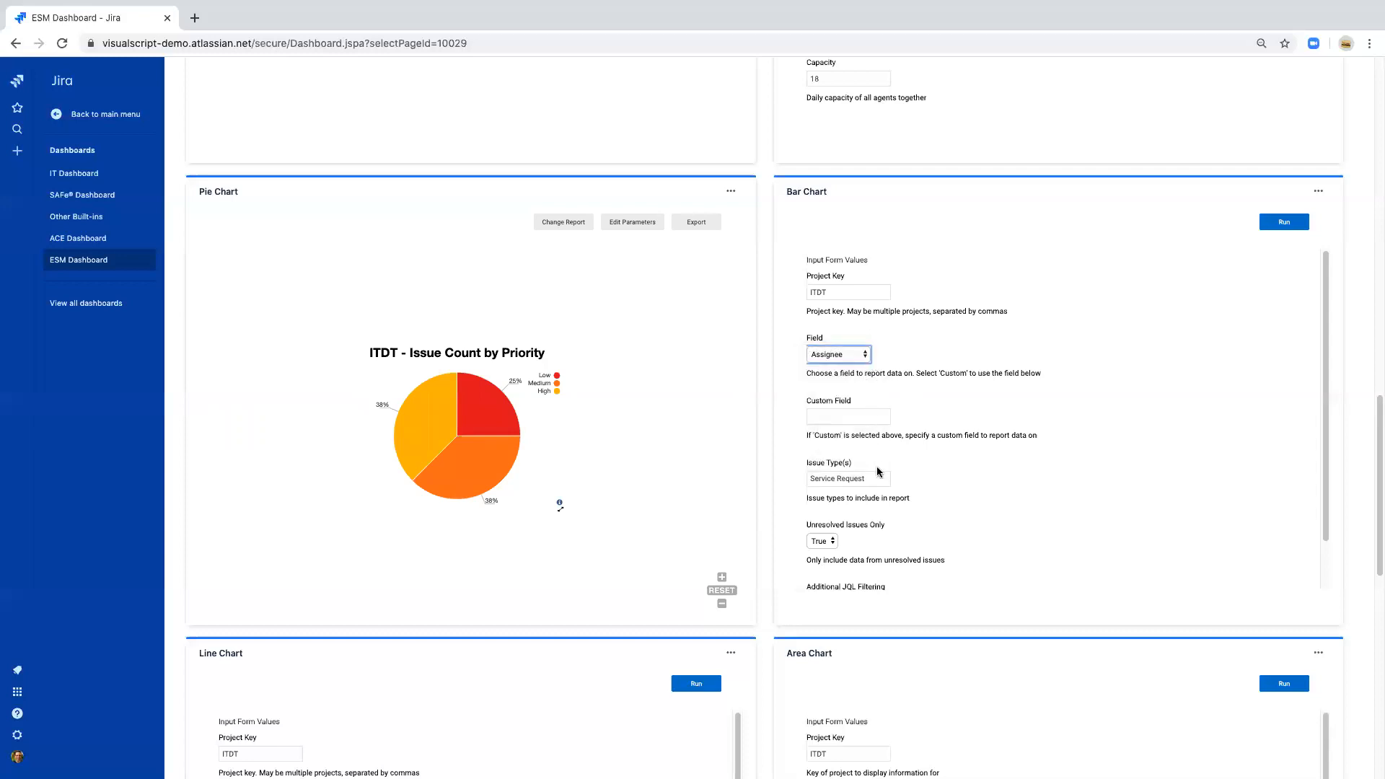
- Check the end of the Bar Chart's additional JQL filter and run the report
scroll(876, 479, down, 1)
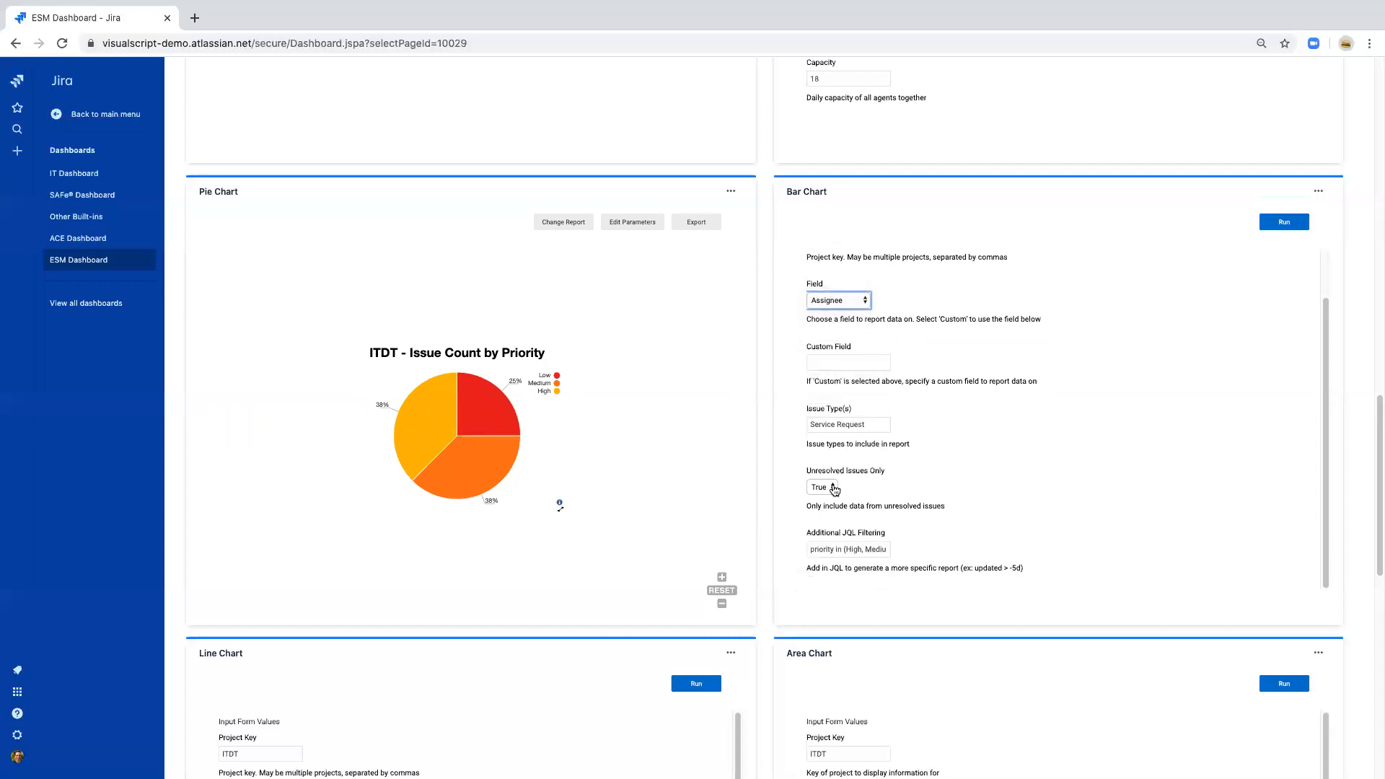
scroll(872, 485, down, 2)
click(841, 454)
key(super+Right)
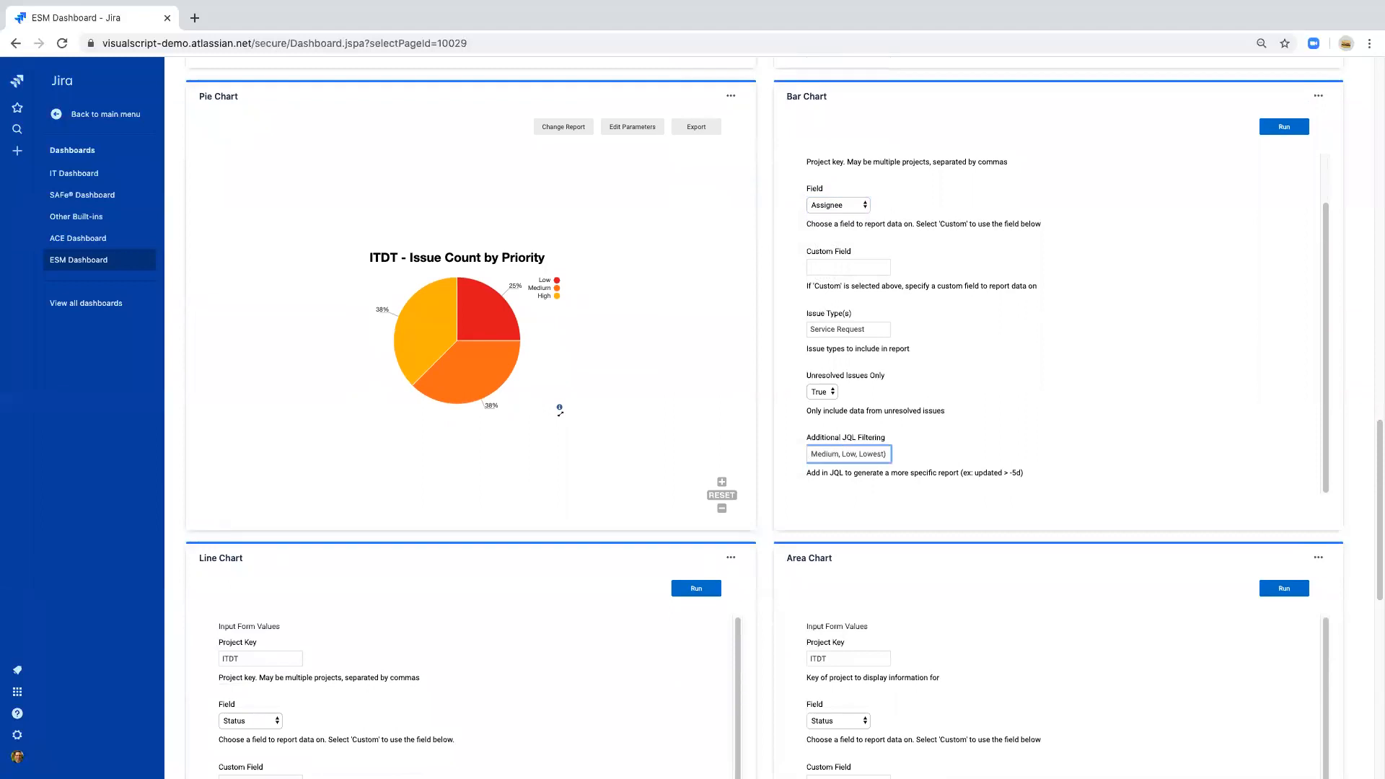
click(1275, 128)
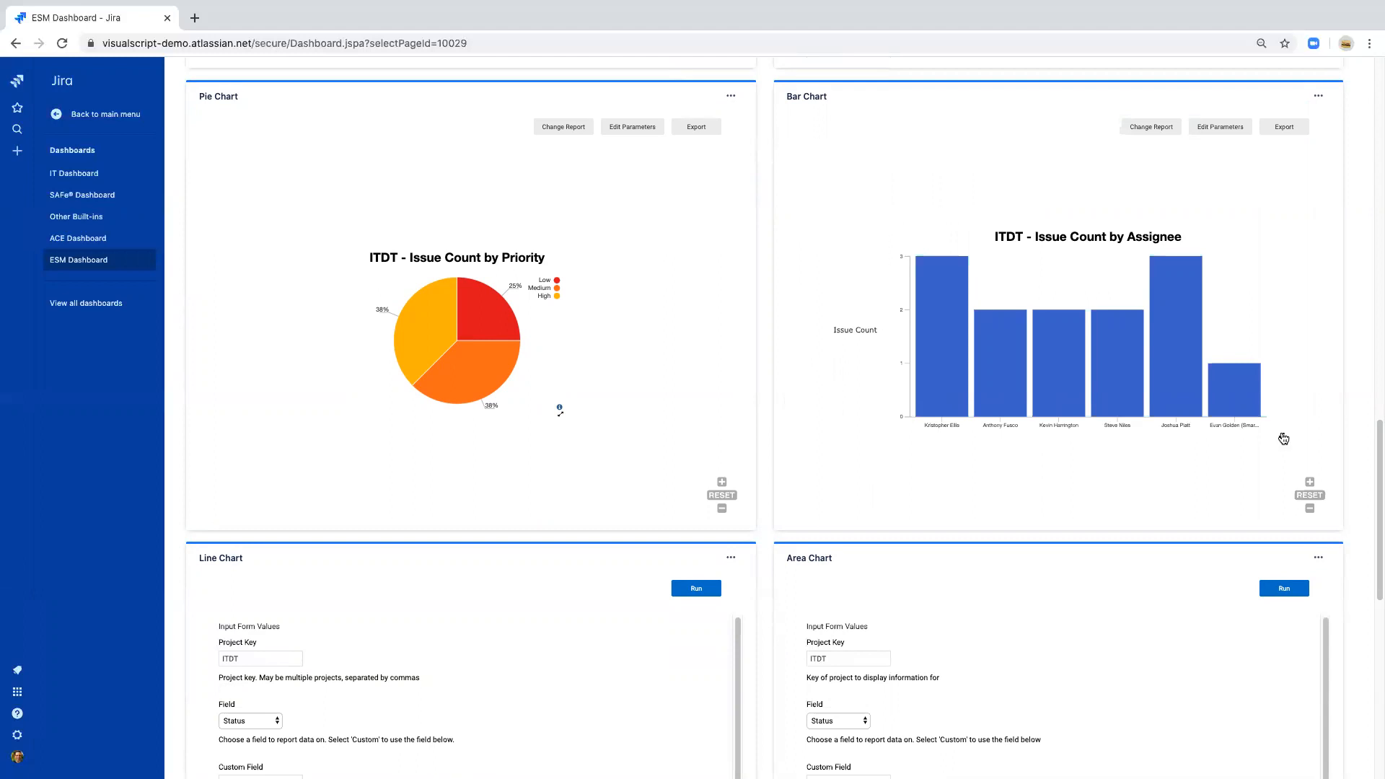
- View the issue table by assignee behind the bar chart and return to the chart
click(1284, 438)
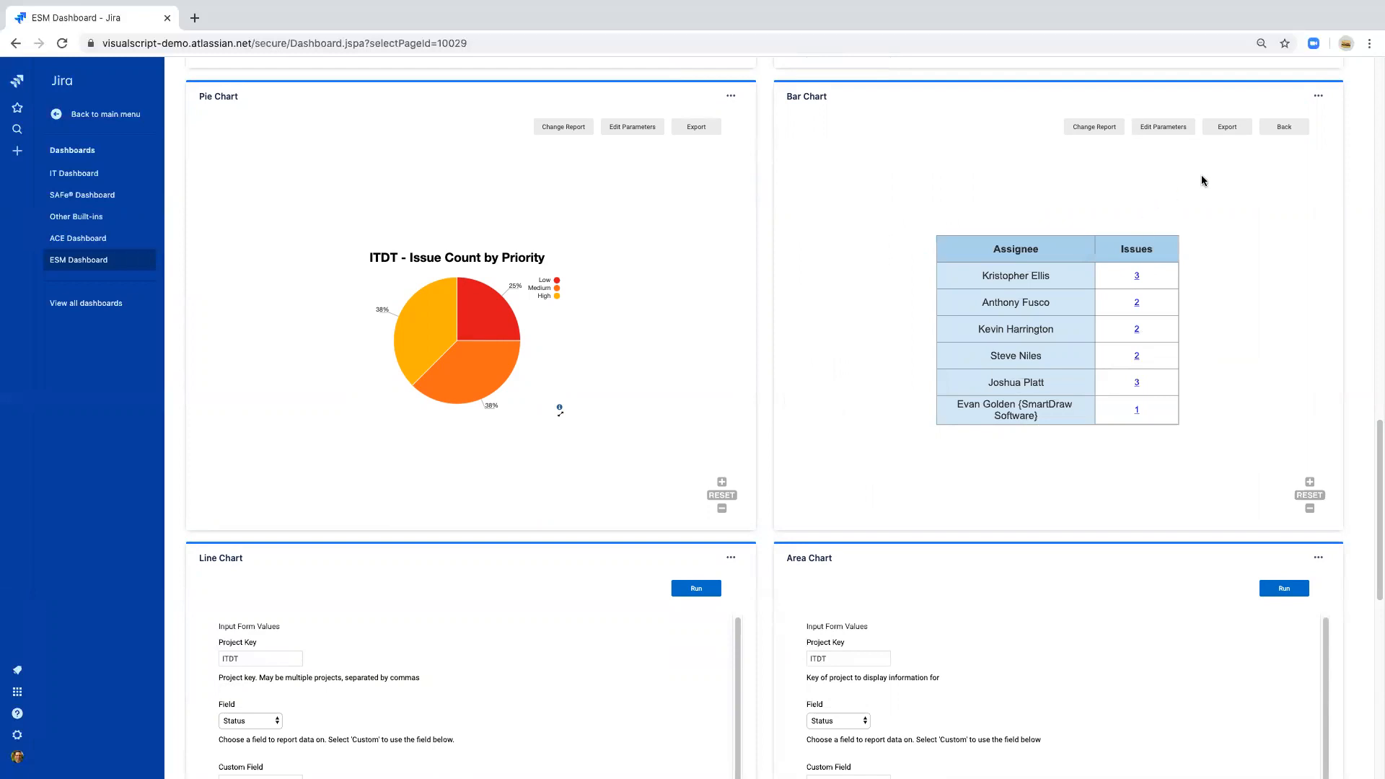
click(1284, 127)
- Keep the Line Chart's time period at Last 2 weeks and run the report by Status
scroll(97, 633, down, 3)
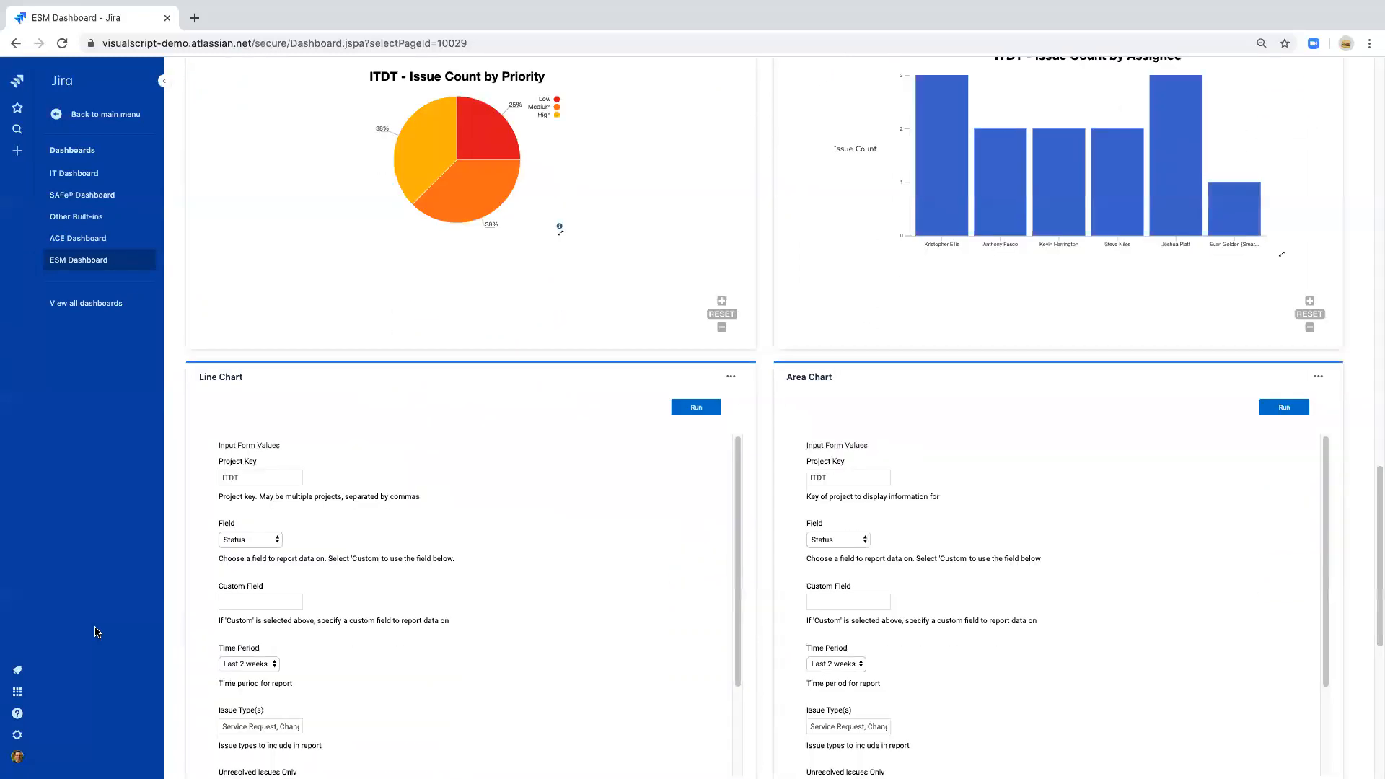
scroll(98, 633, down, 2)
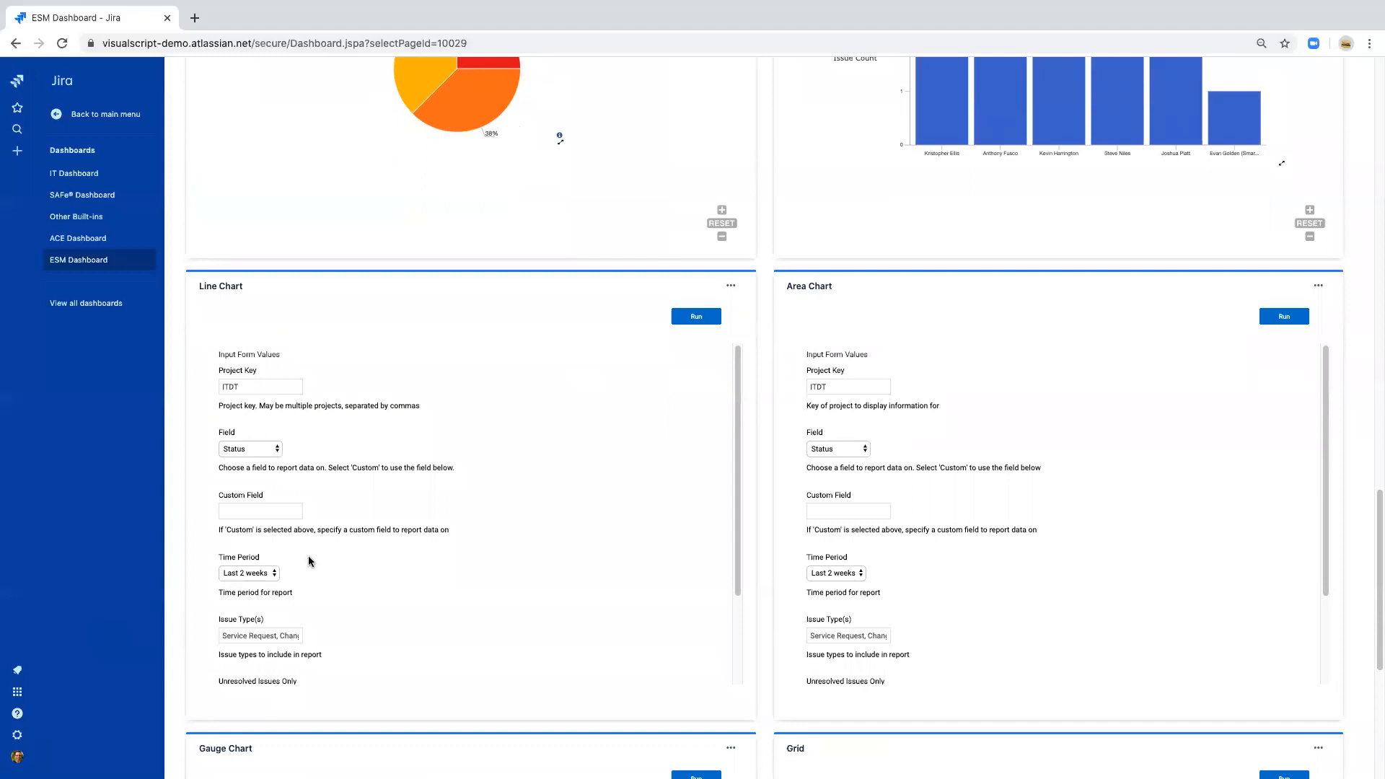
click(258, 576)
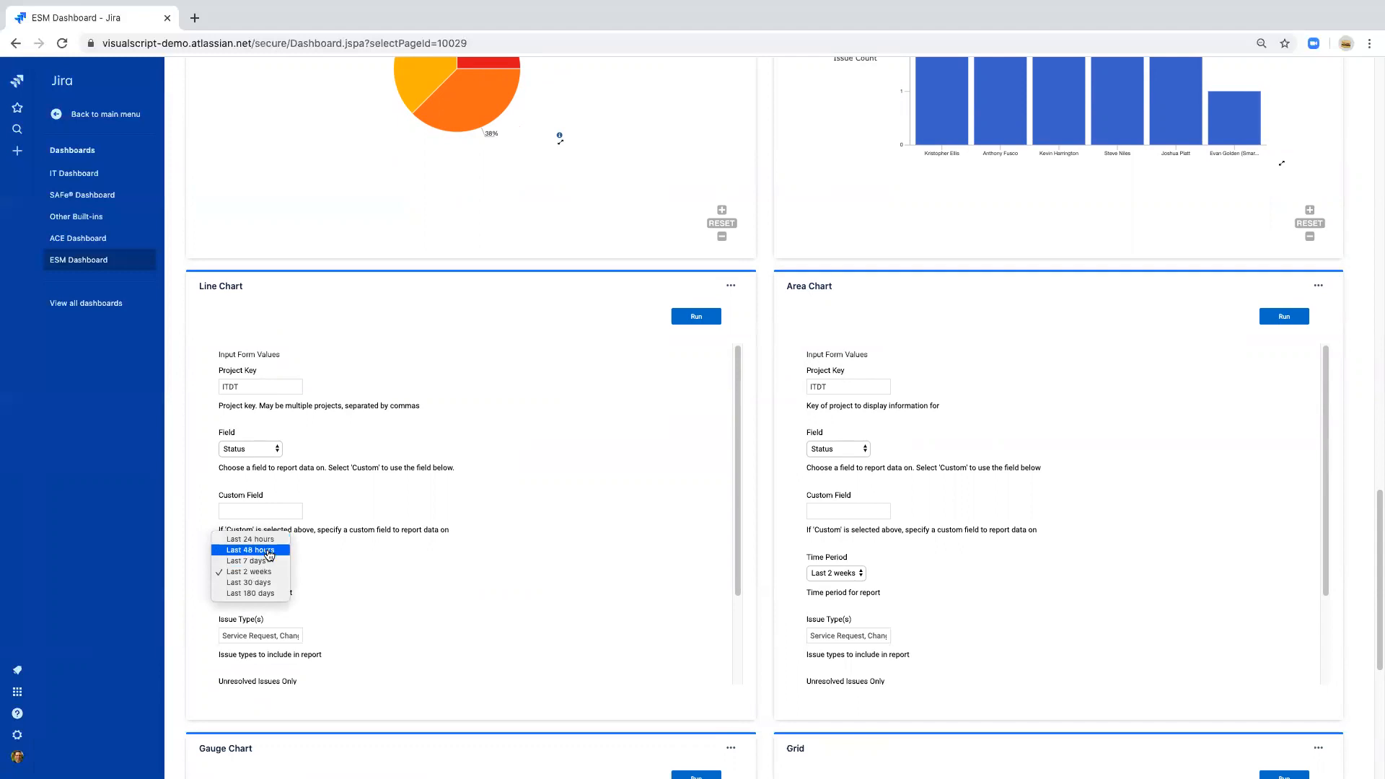
click(265, 572)
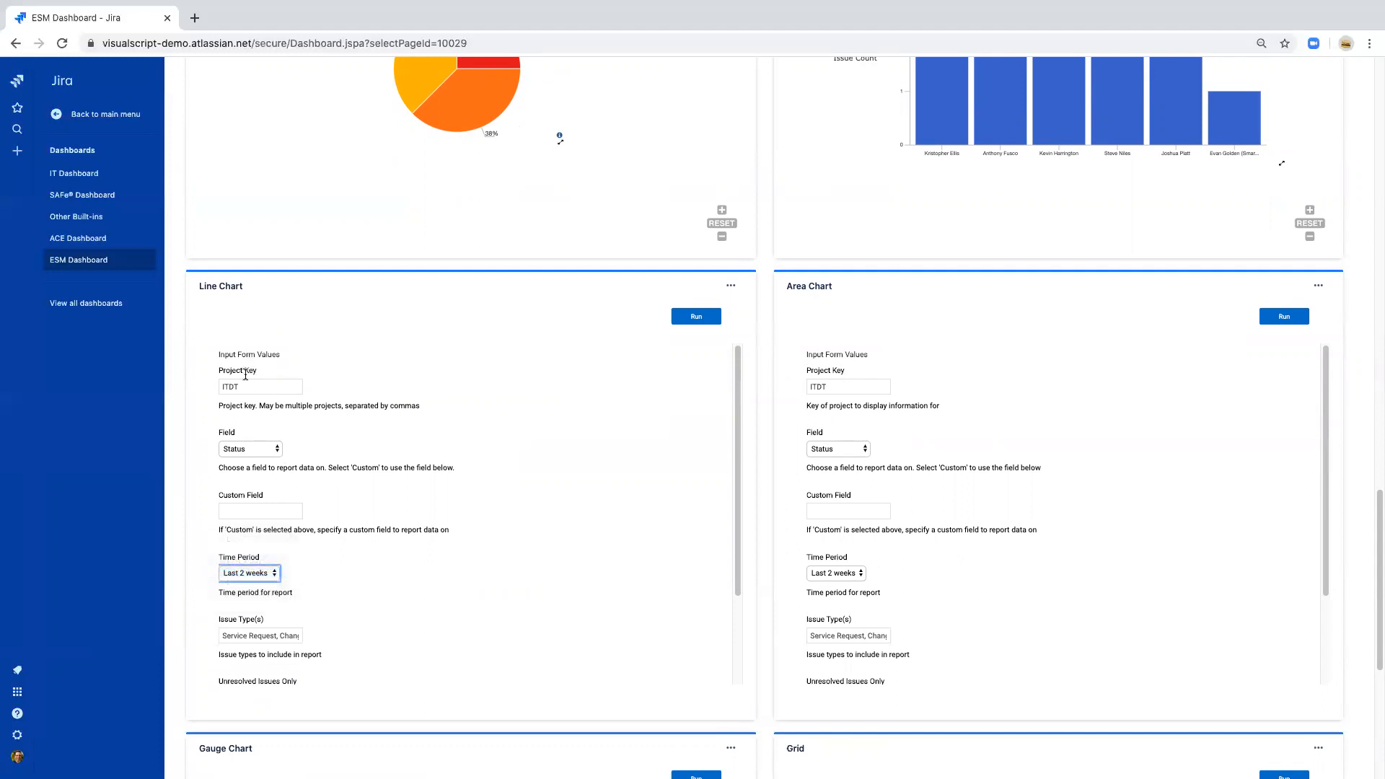
scroll(309, 521, down, 3)
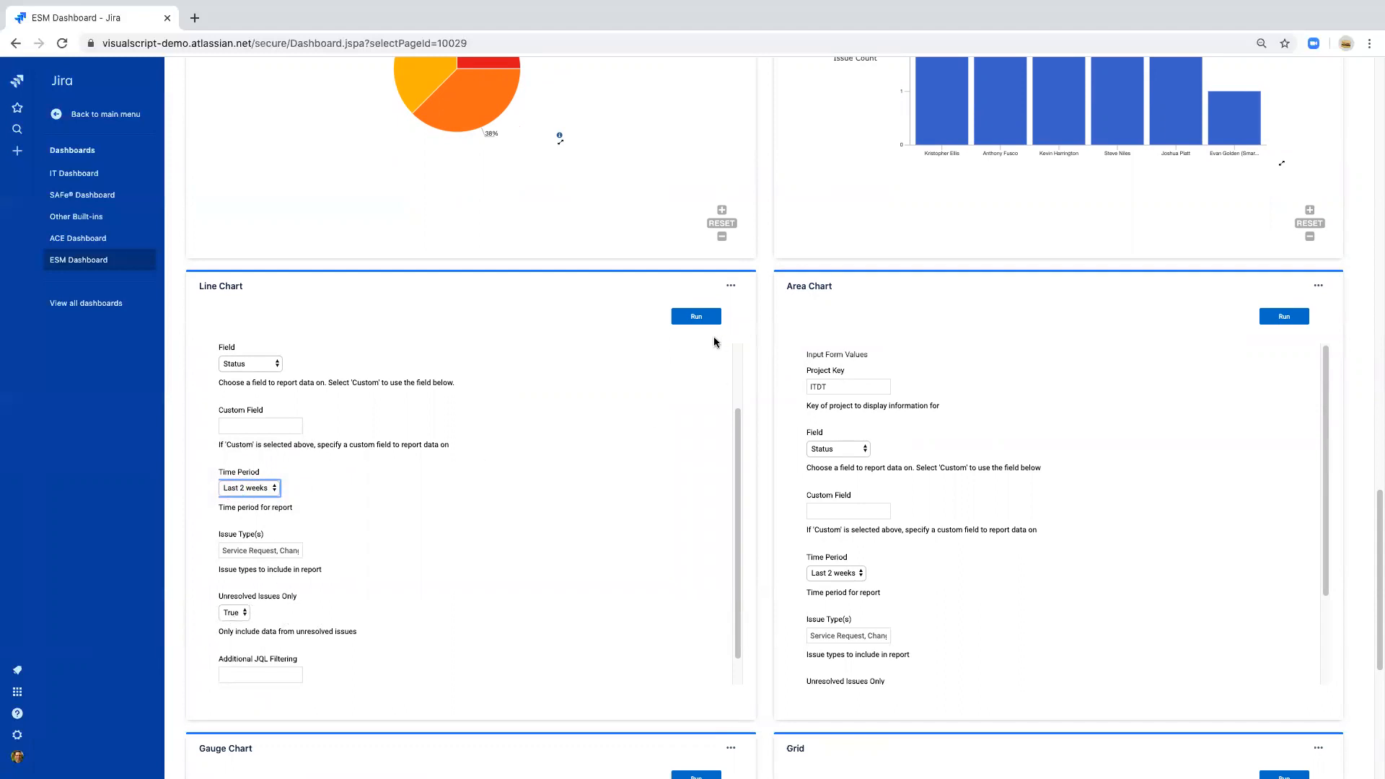
click(697, 316)
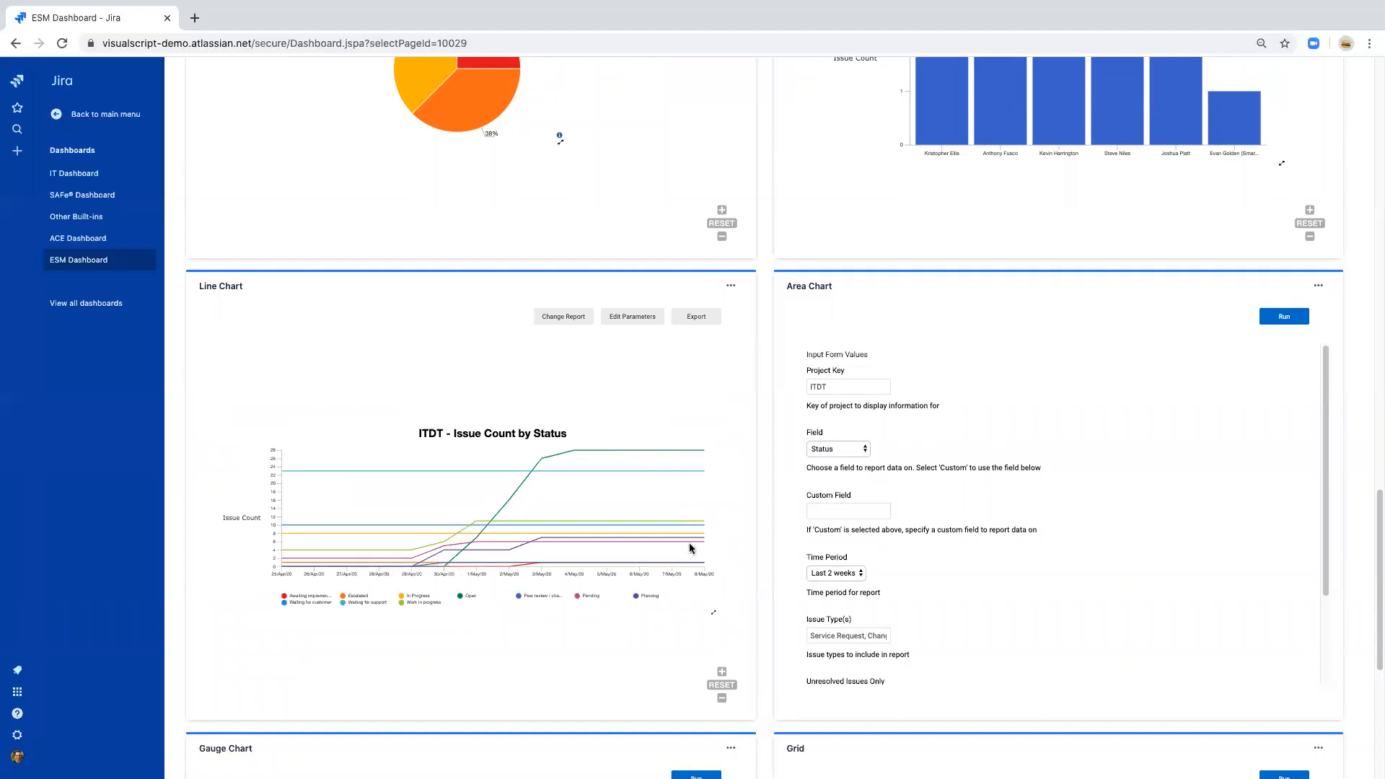
- View the daily status table behind the line chart enlarged and return to the chart
click(716, 617)
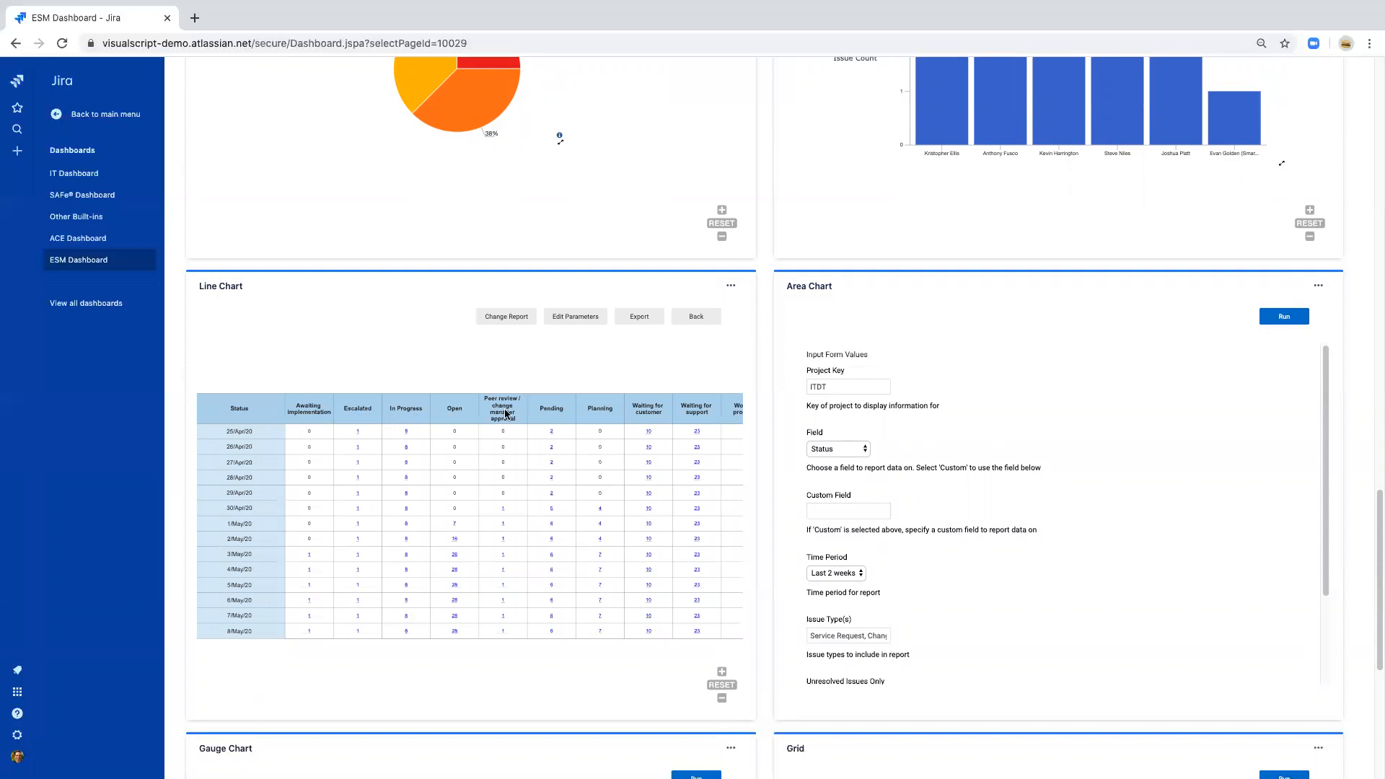
scroll(403, 442, up, 2)
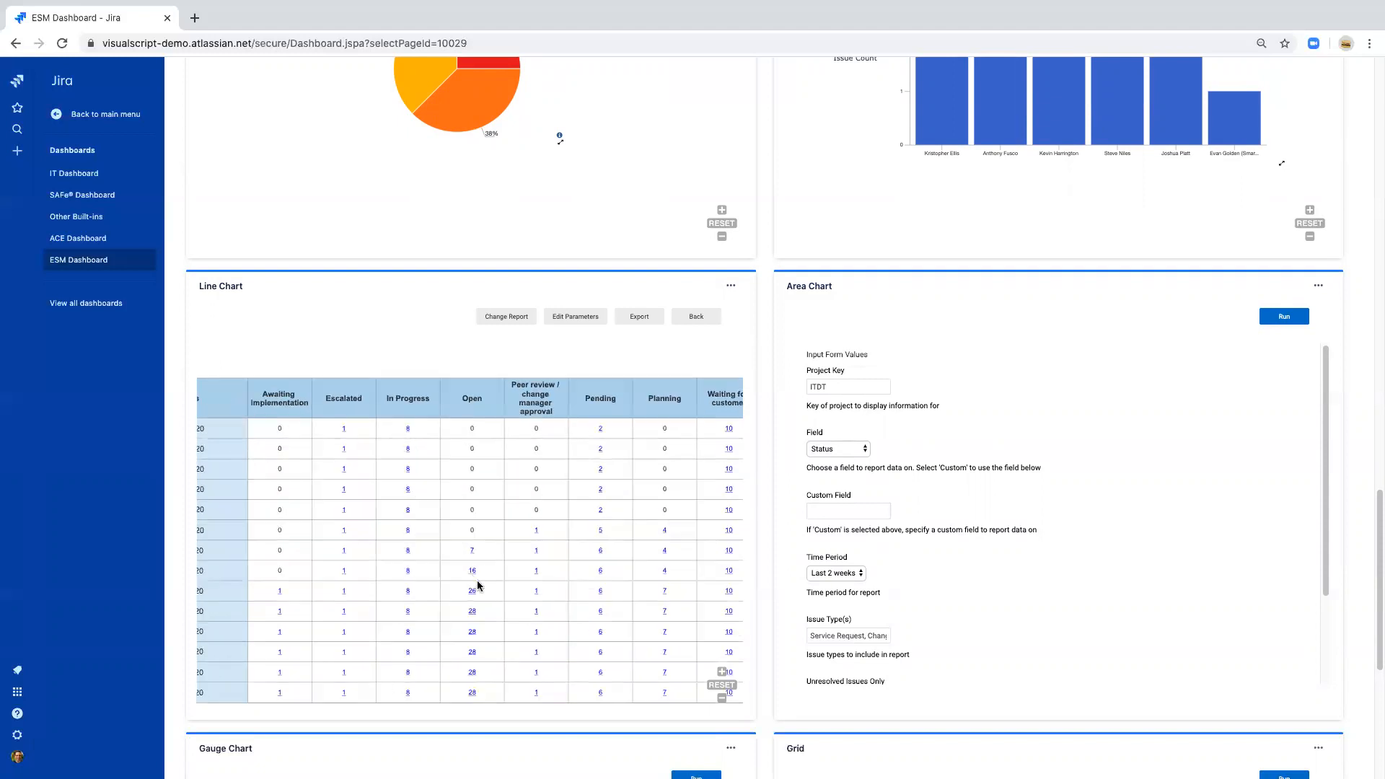
click(697, 316)
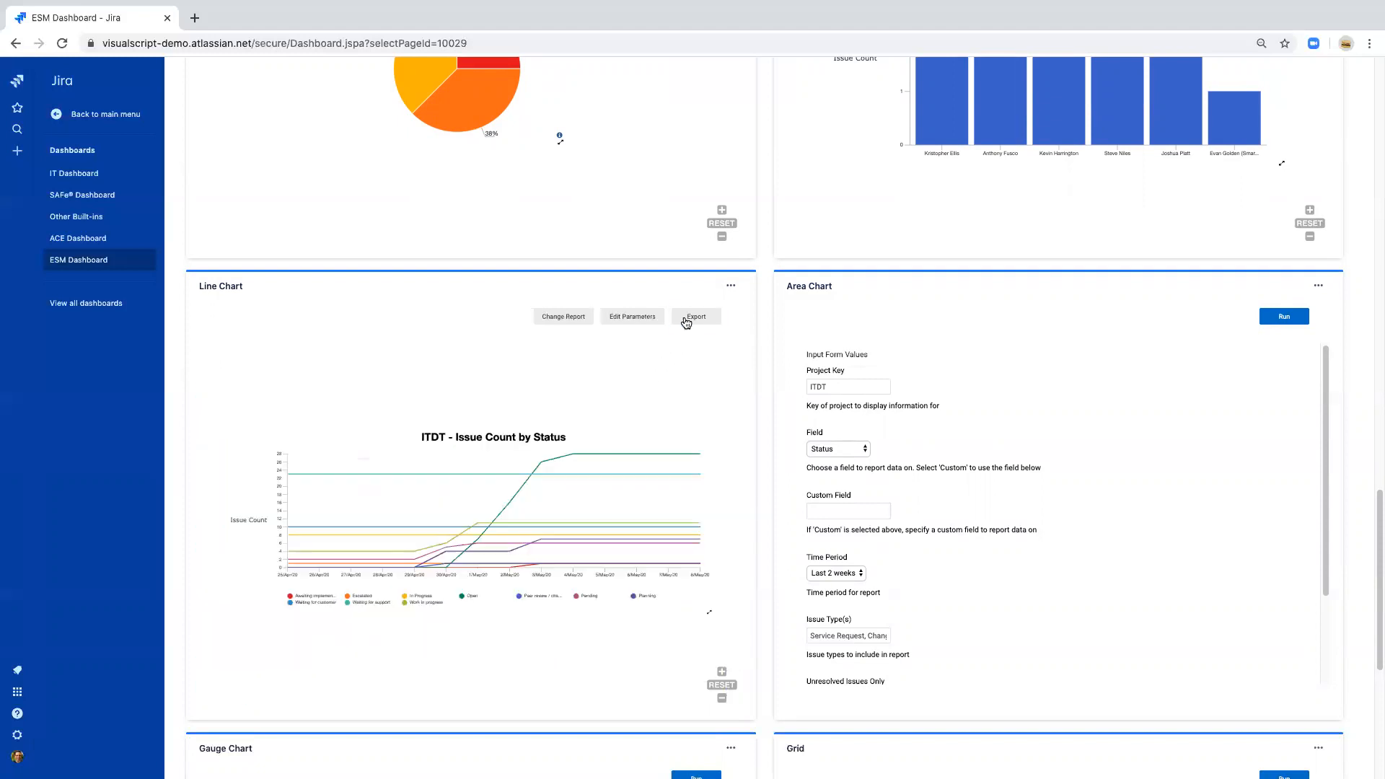
- Review the Area Chart's parameters and run the ITDT status report for the last 2 weeks
scroll(898, 538, down, 1)
scroll(898, 536, down, 3)
scroll(902, 536, up, 4)
click(1281, 316)
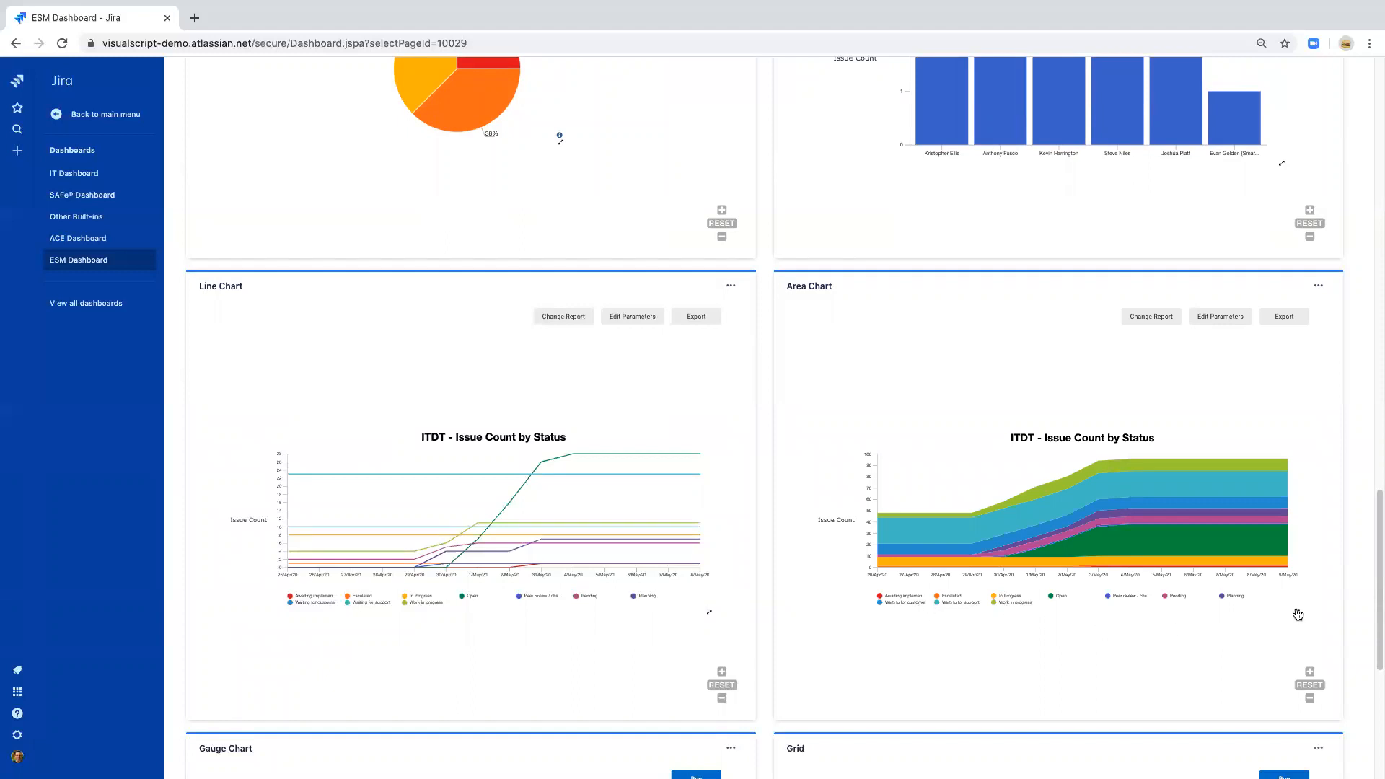
- View the daily status table behind the area chart and return to the chart
click(1296, 612)
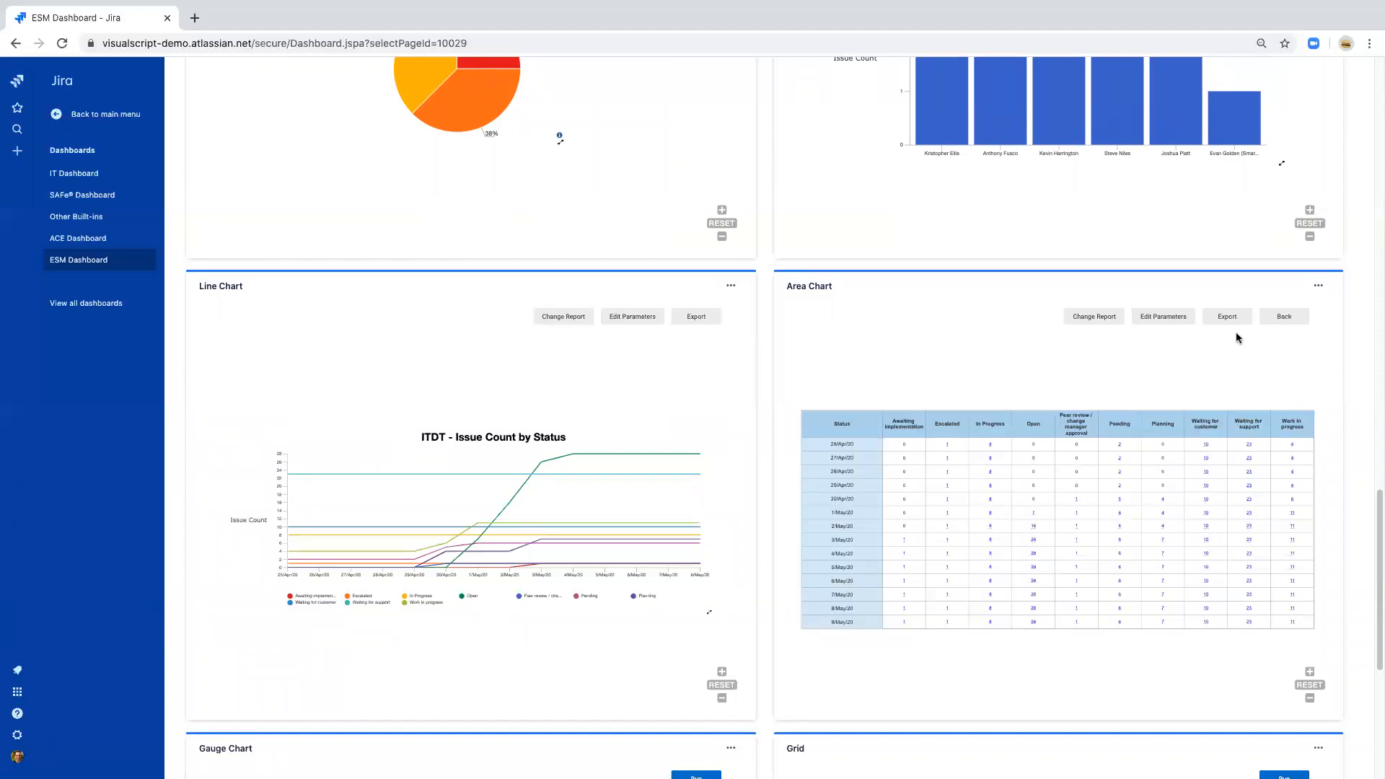
click(1284, 316)
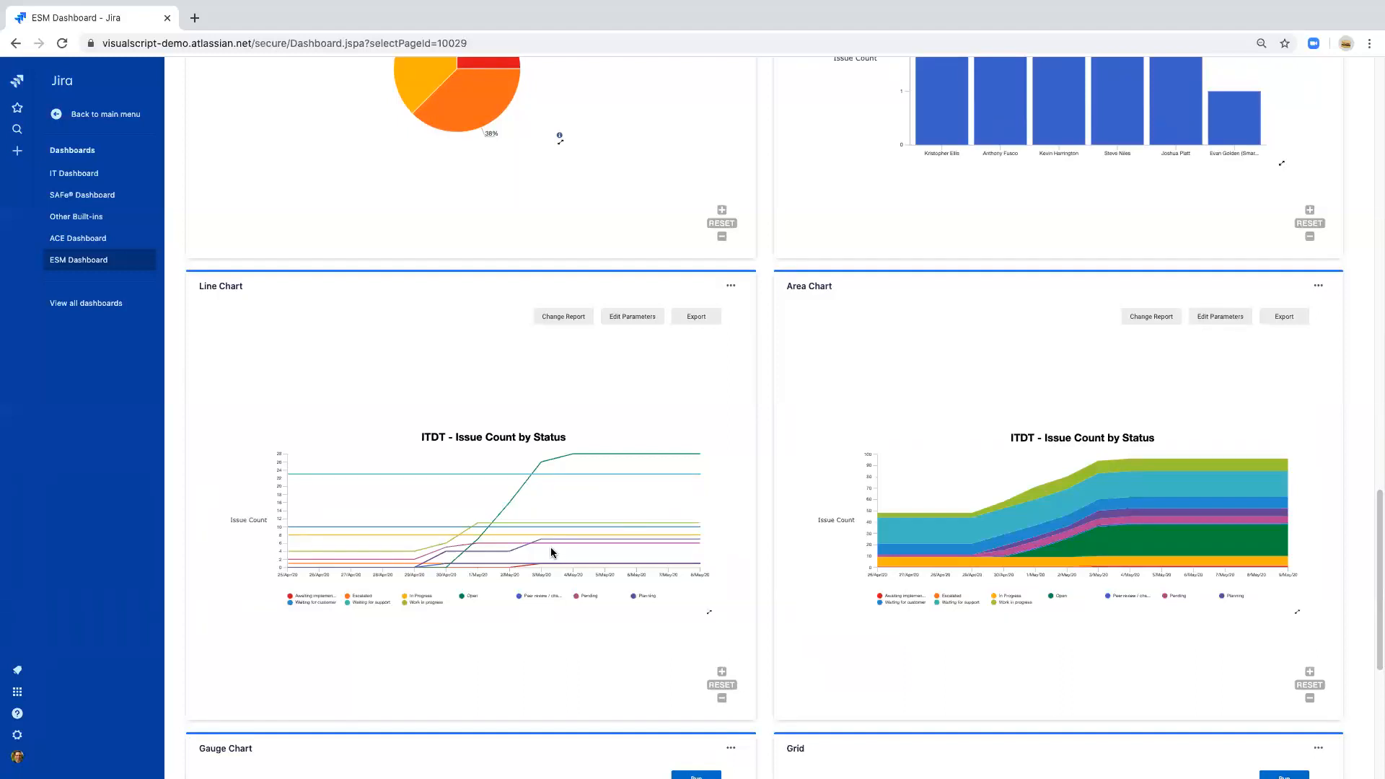
scroll(113, 580, up, 1)
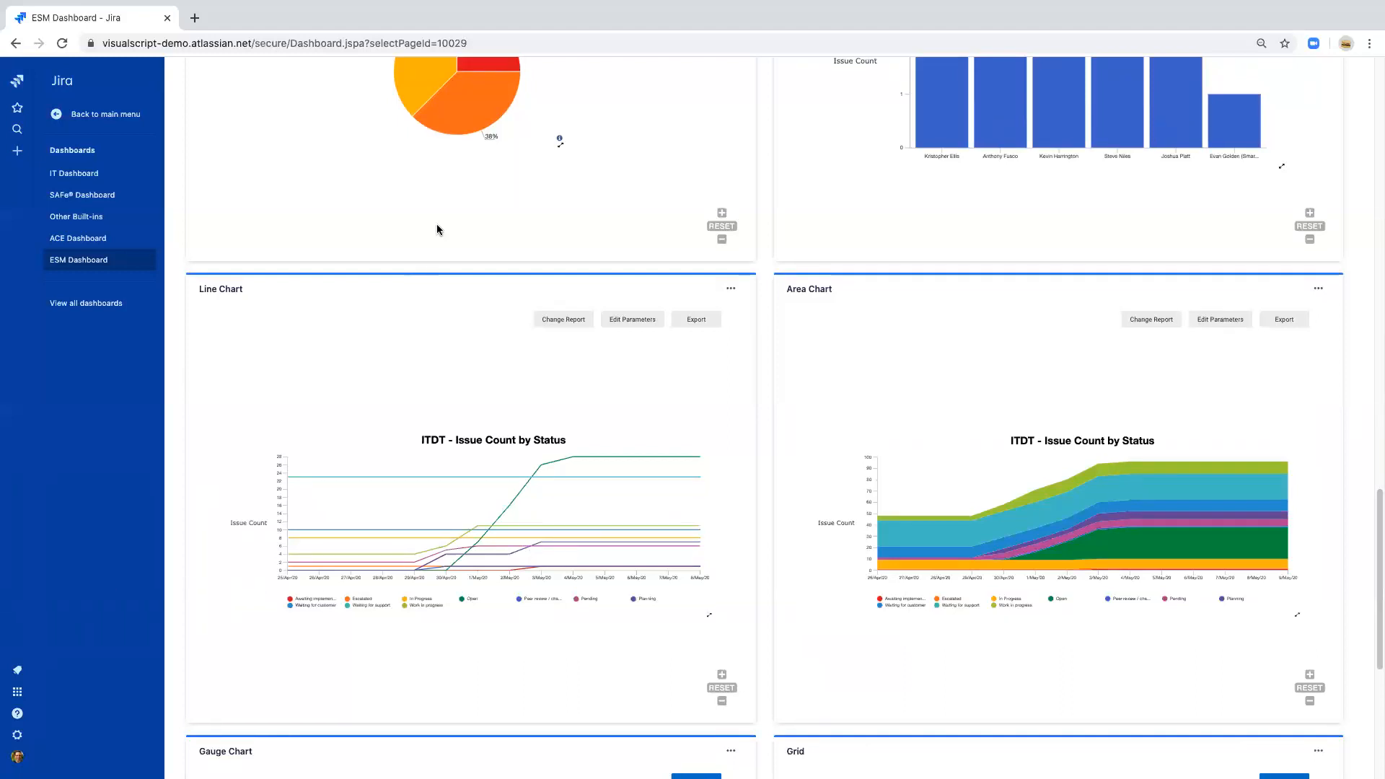
- Review the Gauge Chart's parameters and run the ITDT report by Priority for unresolved Service Request issues
scroll(159, 485, down, 5)
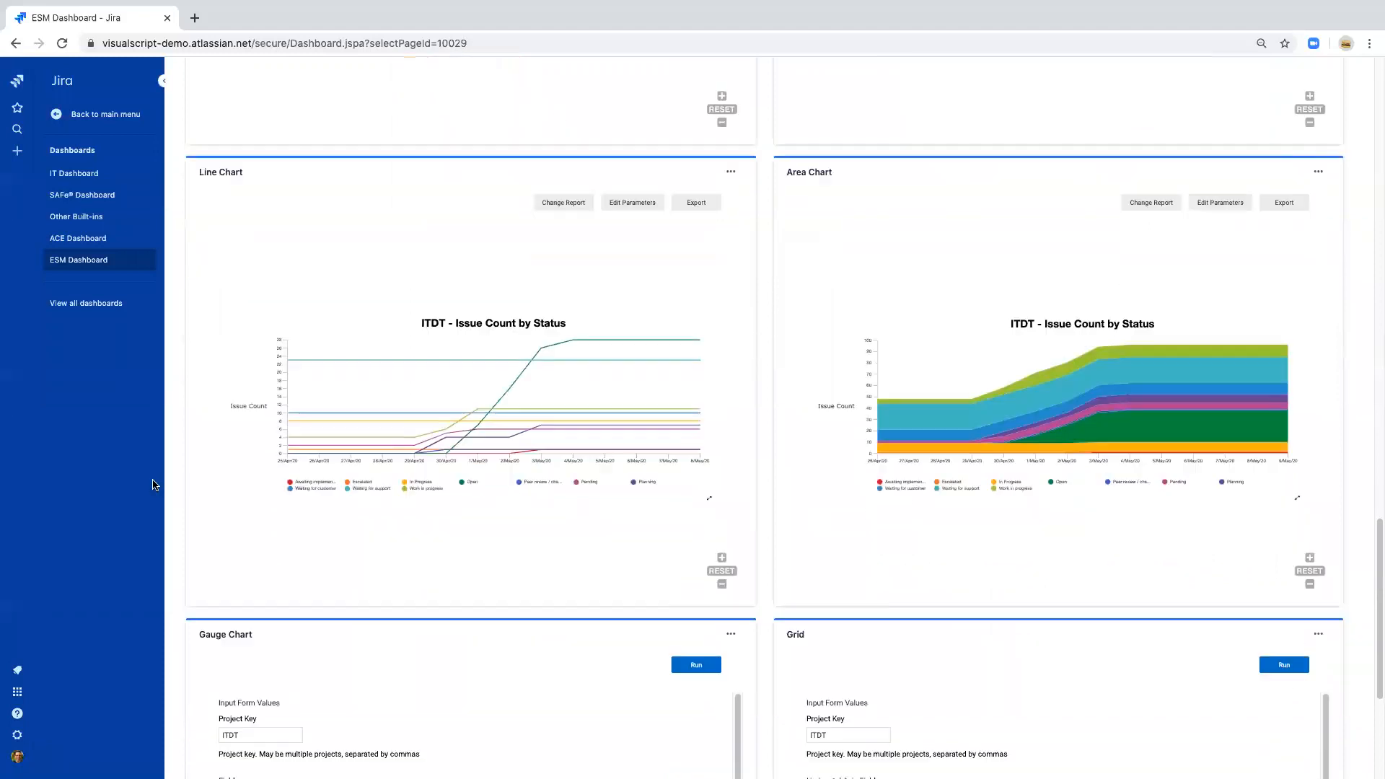
scroll(153, 485, down, 2)
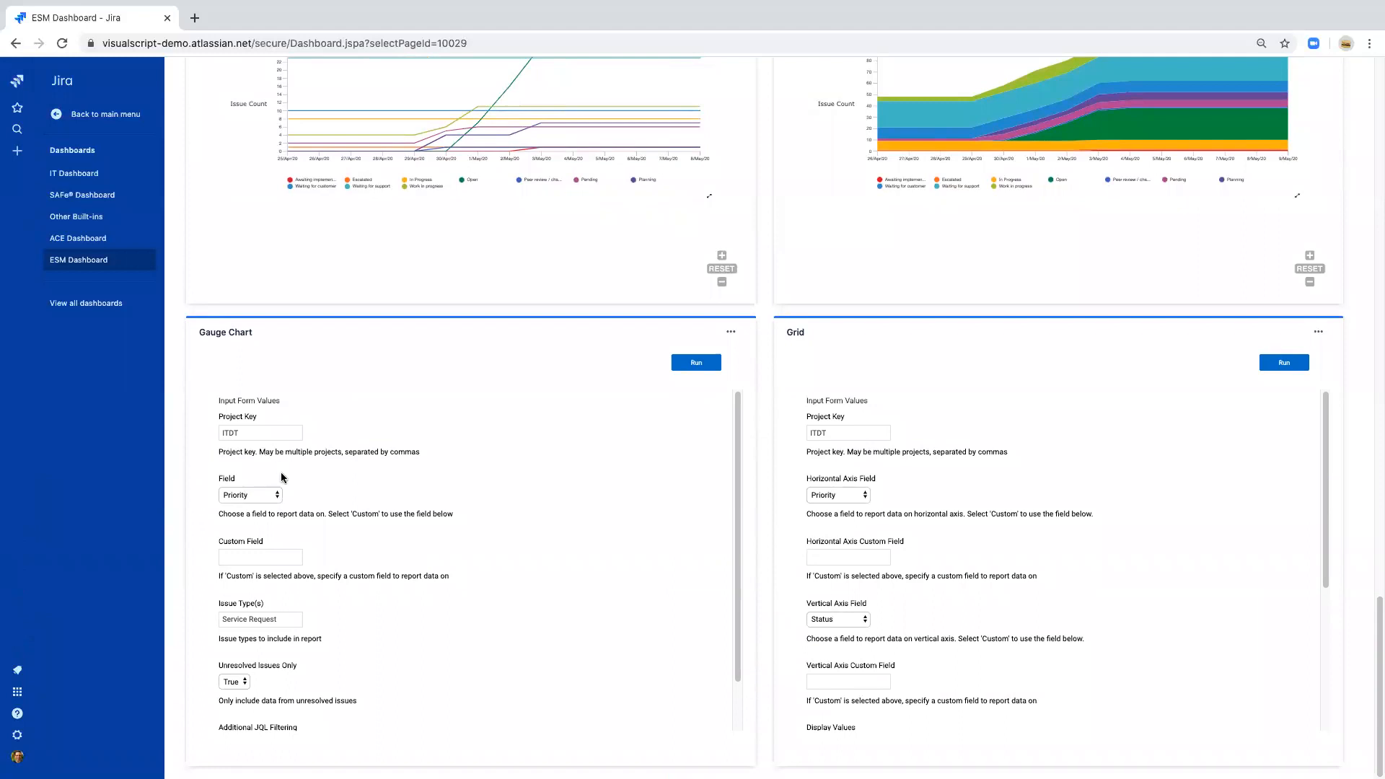
scroll(319, 485, down, 1)
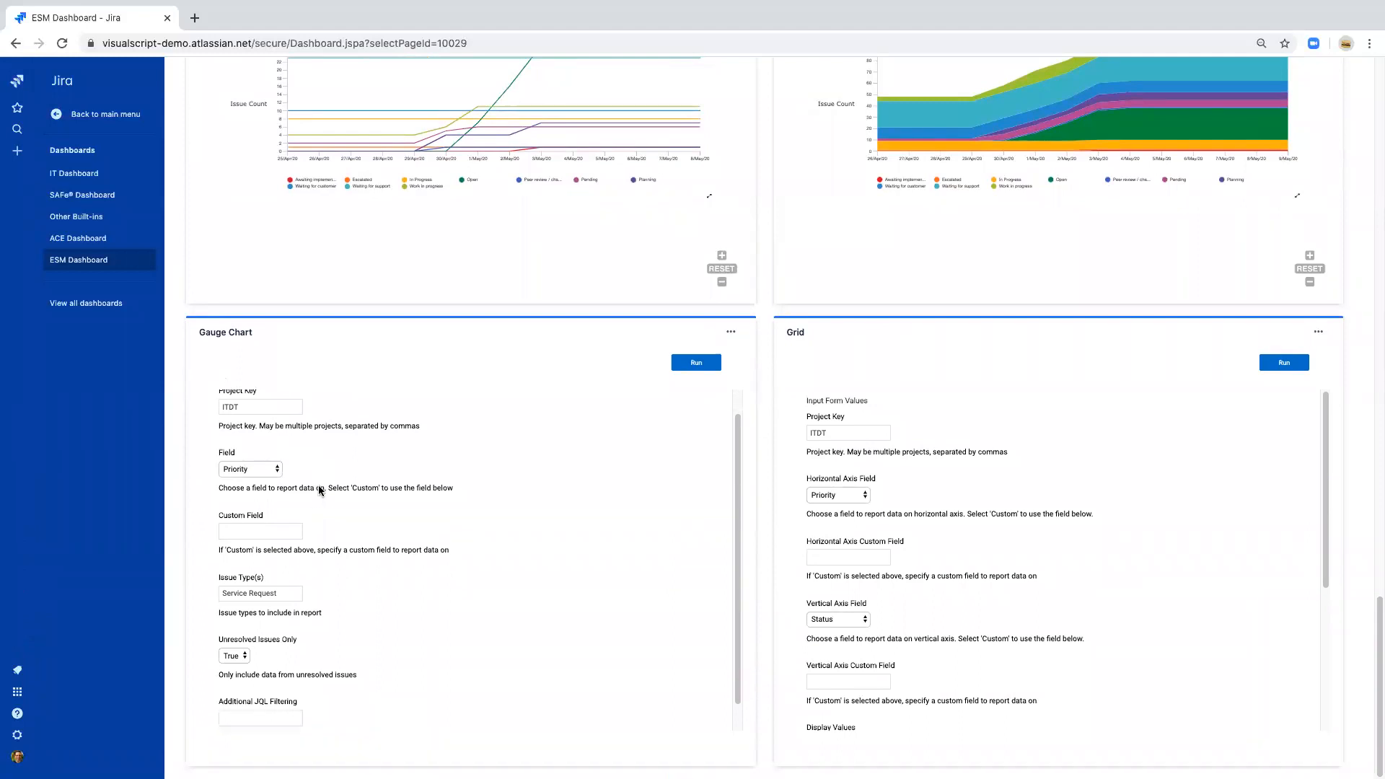
scroll(318, 485, up, 1)
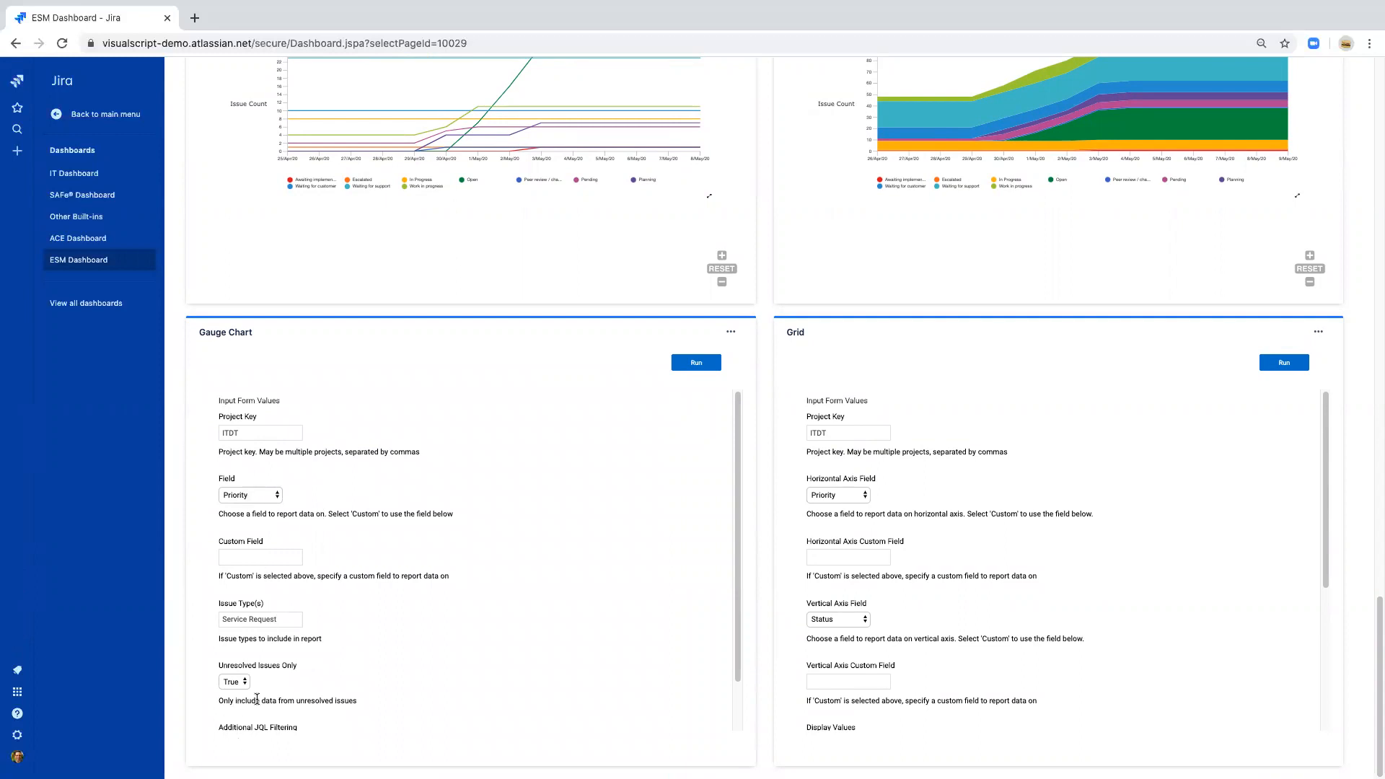
scroll(246, 700, down, 2)
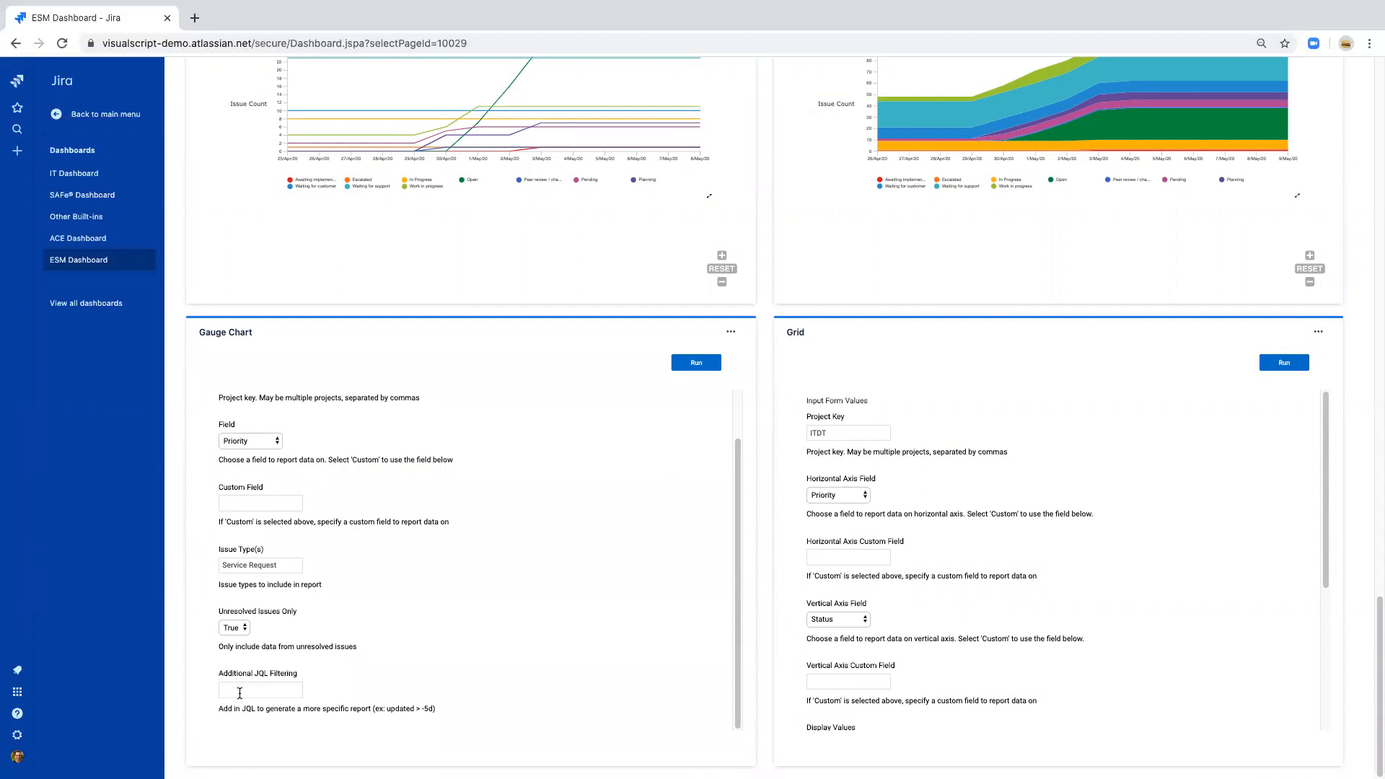
click(697, 363)
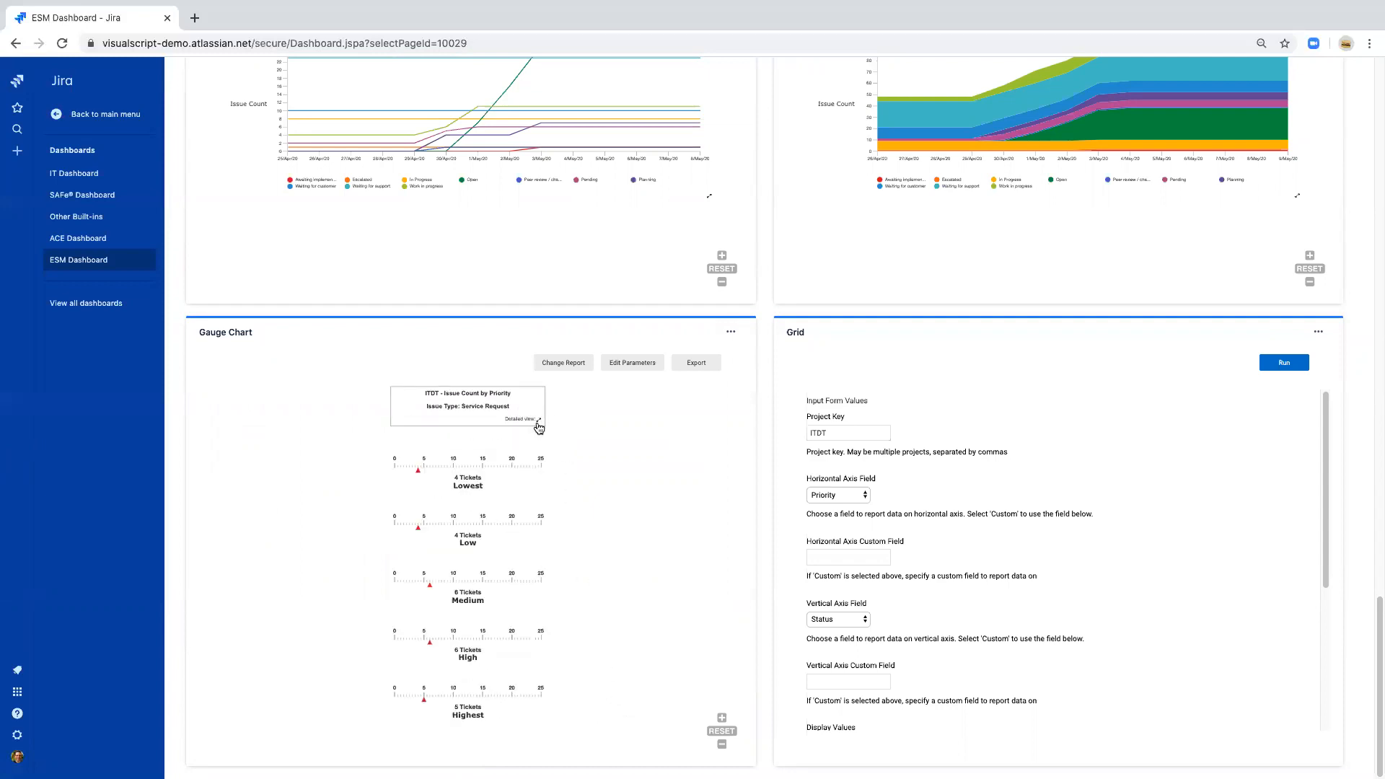
- View the detailed table of issues per priority behind the gauge chart and return to the gauges
click(538, 422)
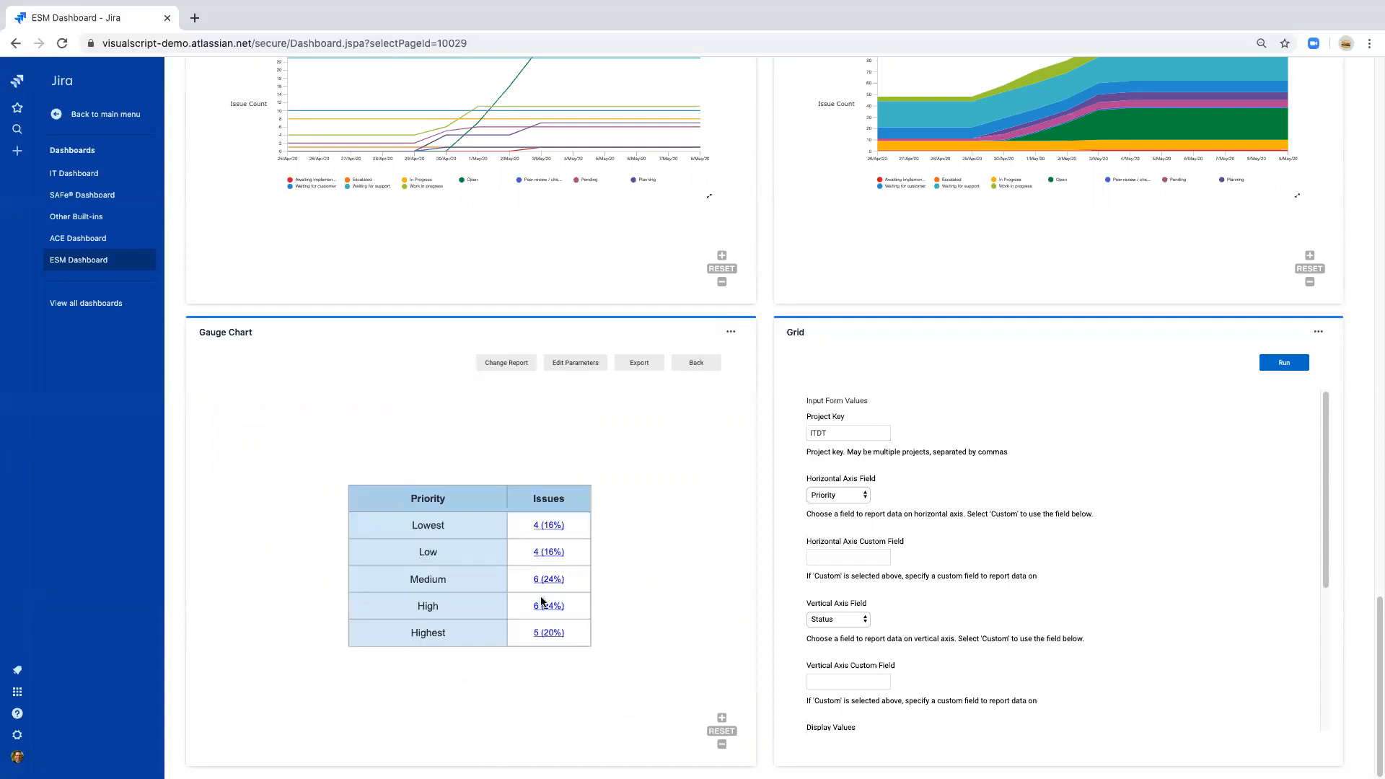
click(686, 370)
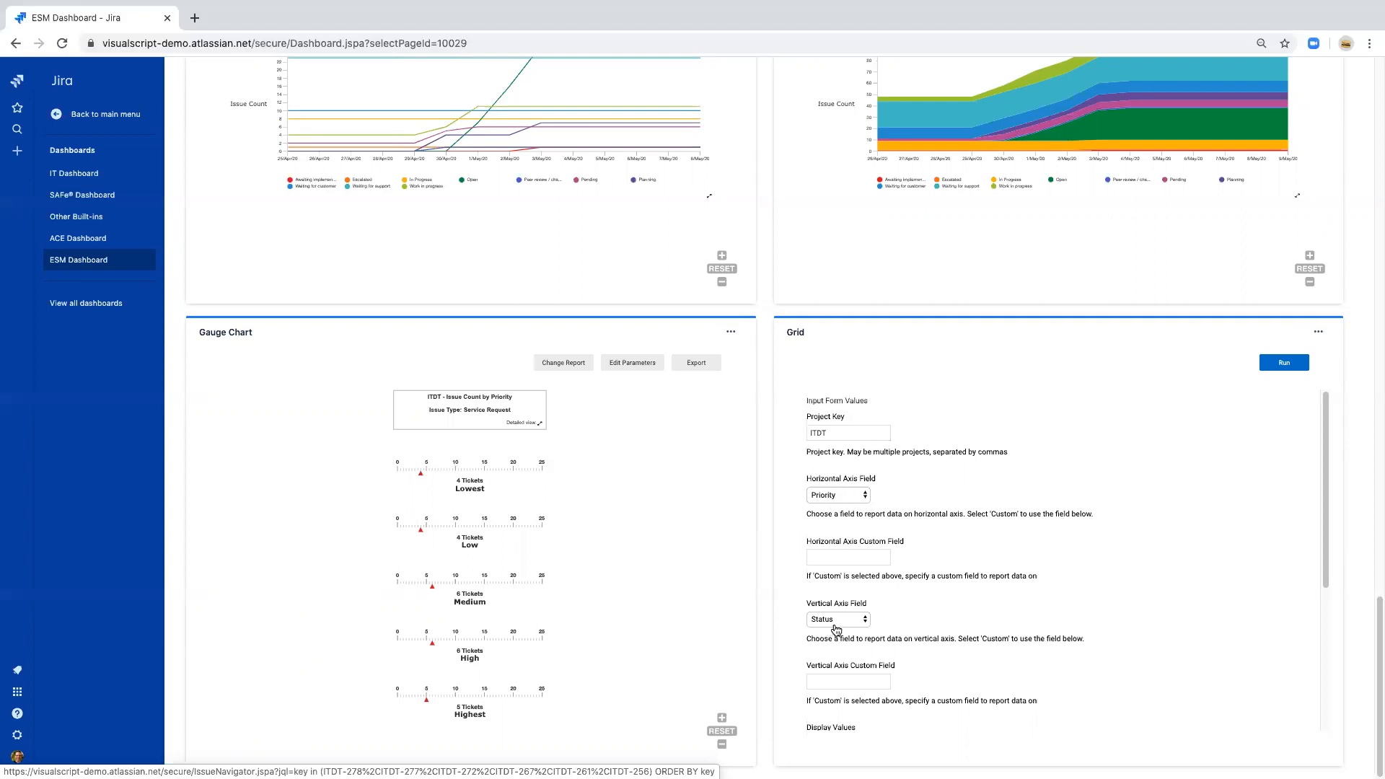
- Review the Grid's parameters and run the ITDT report with Priority horizontally and Status vertically for unresolved Service Request issues
scroll(949, 655, down, 3)
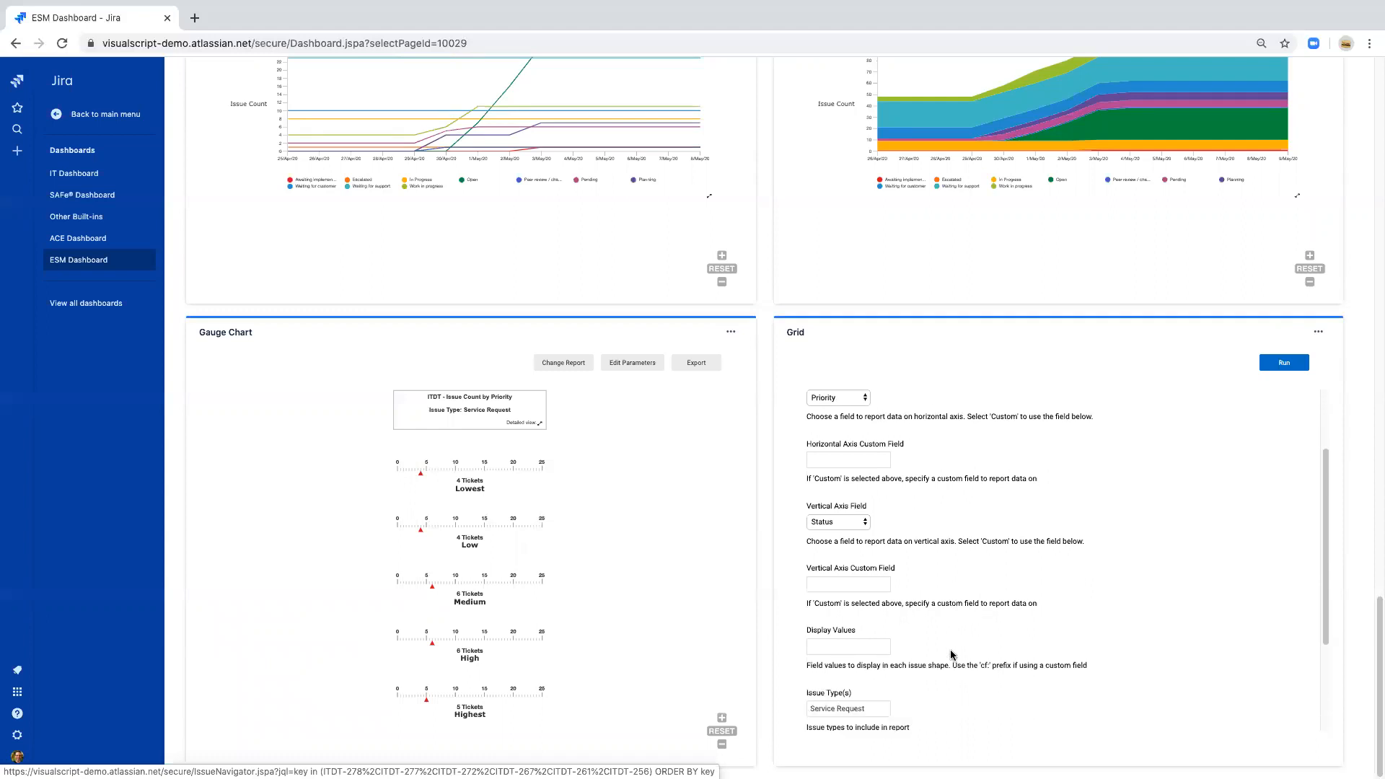
scroll(951, 655, down, 1)
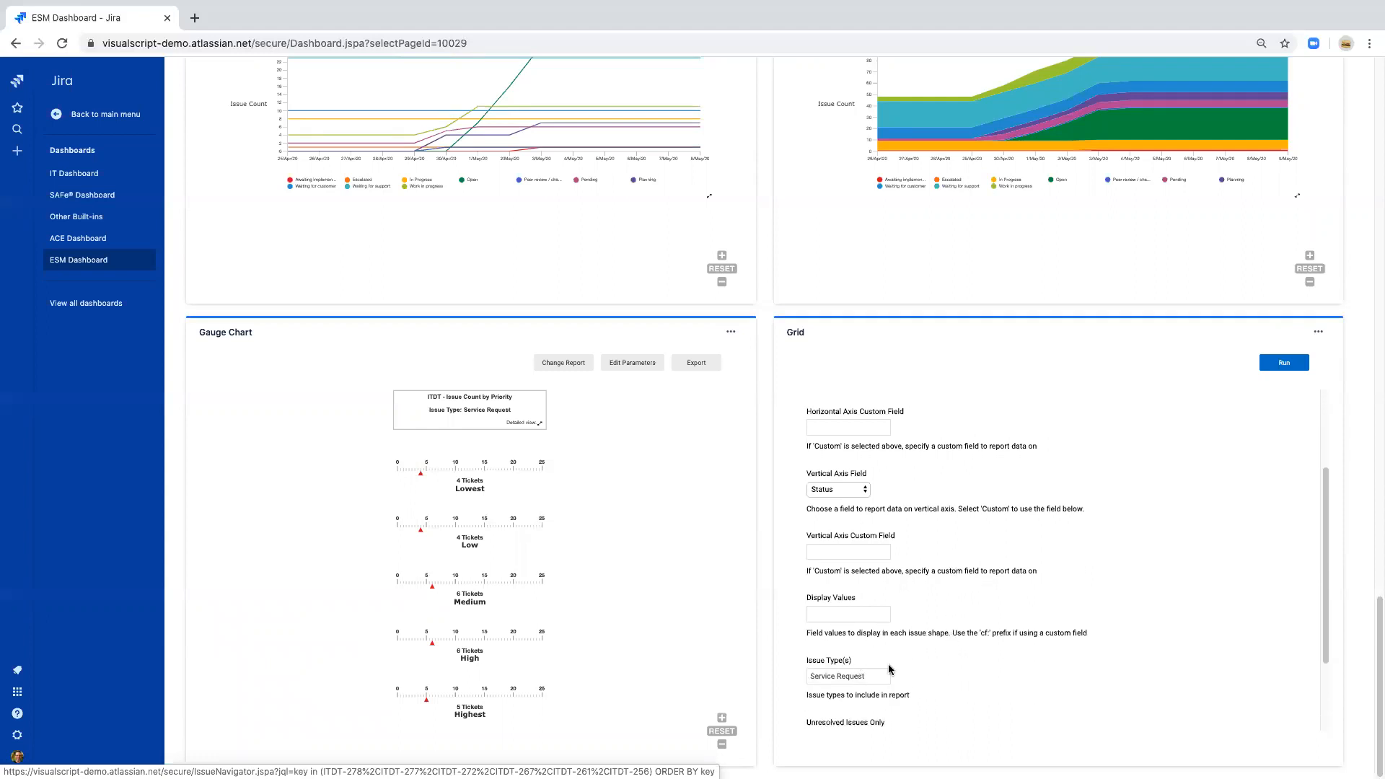
scroll(934, 664, down, 2)
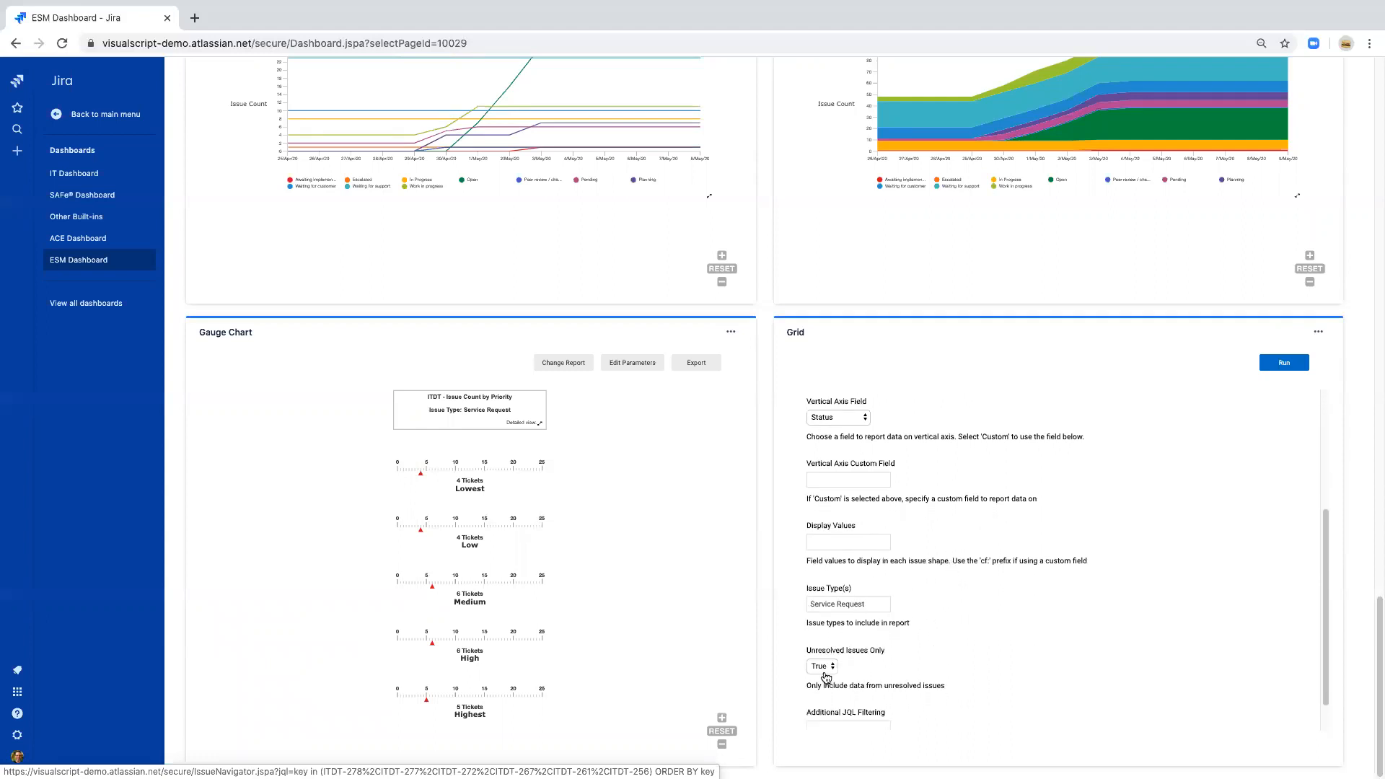
scroll(919, 668, down, 1)
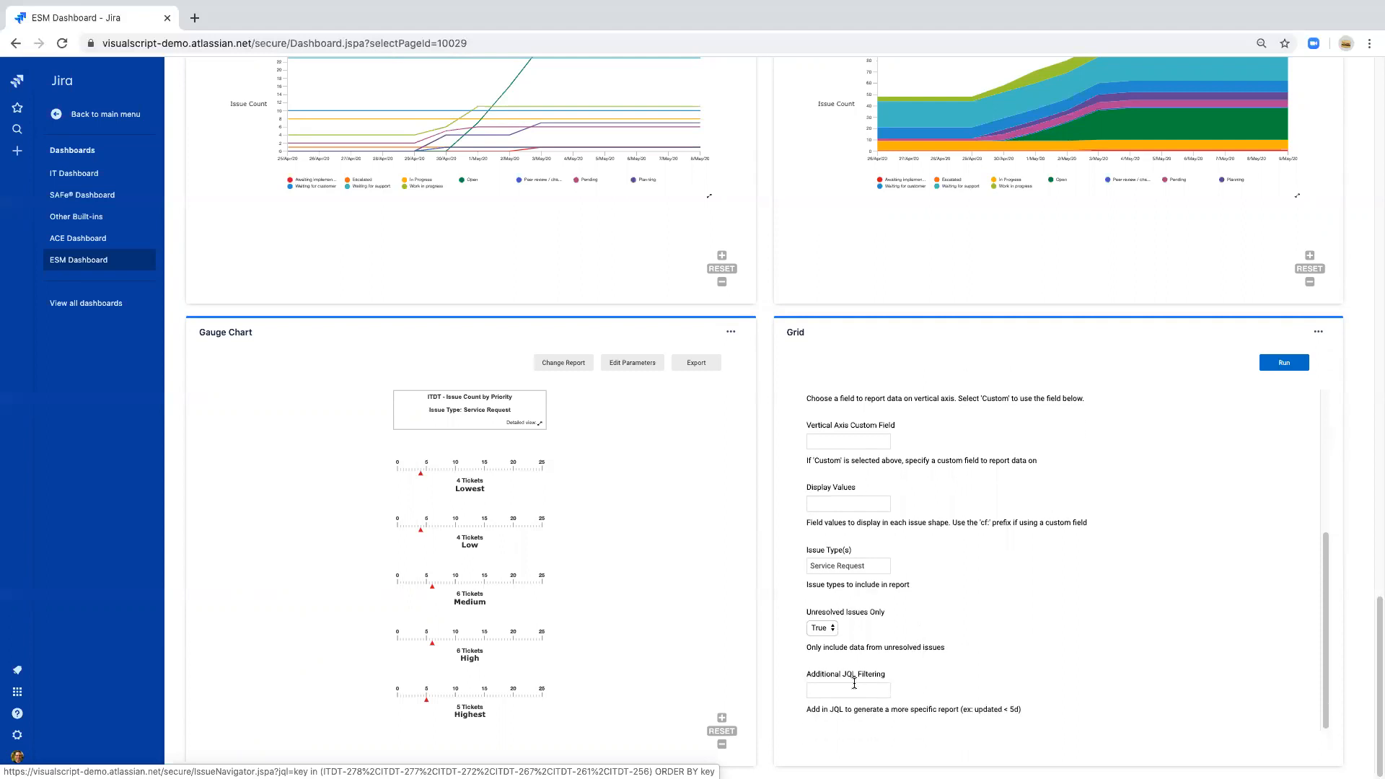
click(1284, 364)
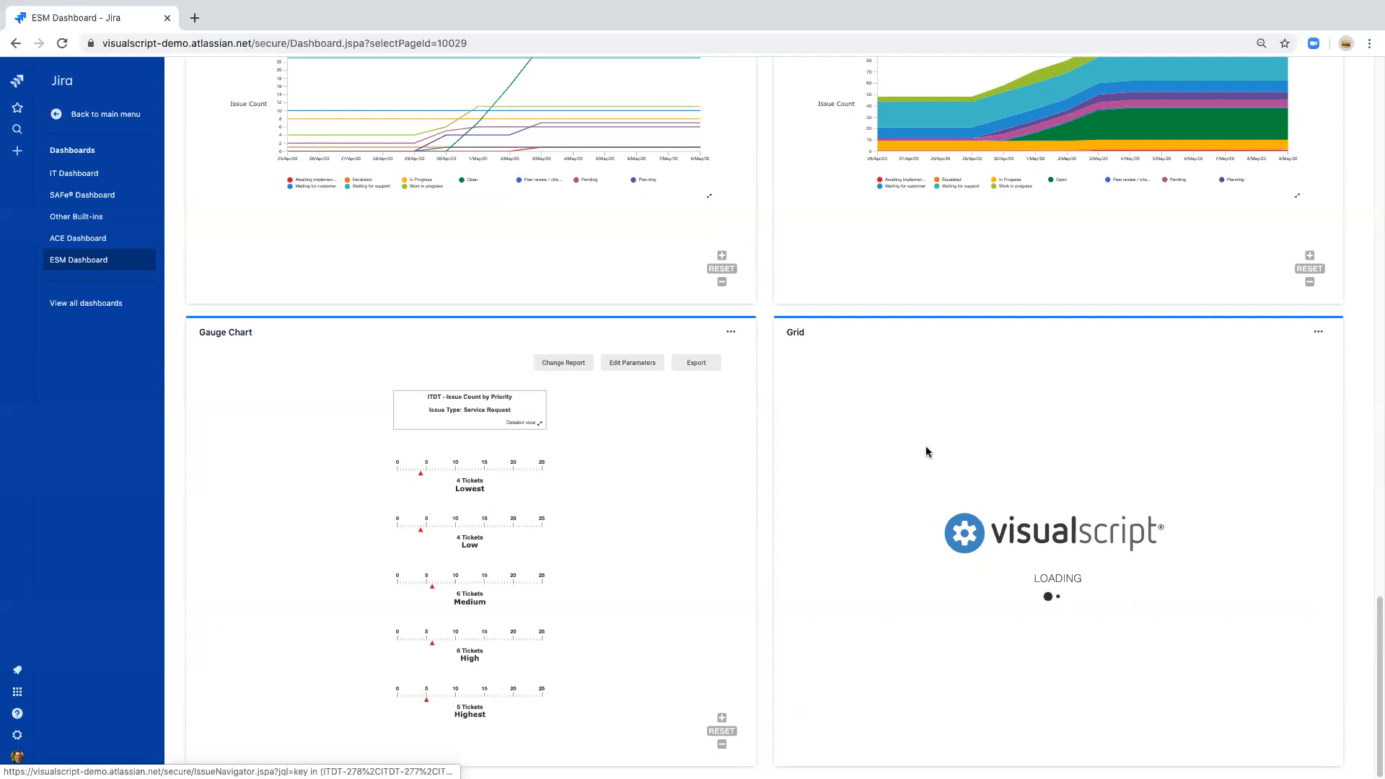
- Examine the grid's In Progress issue cards up close and return to the overview of priorities and statuses
scroll(946, 461, up, 5)
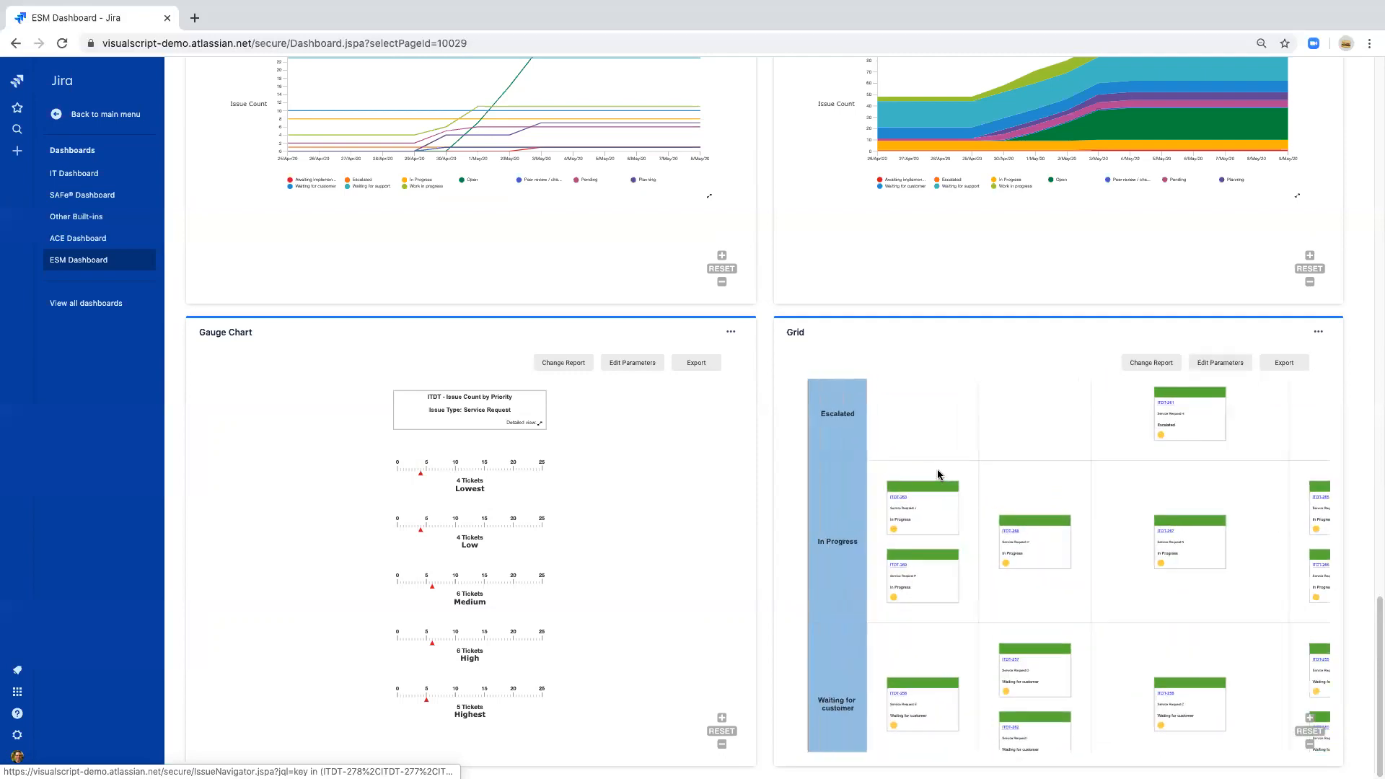
drag(818, 562, 869, 550)
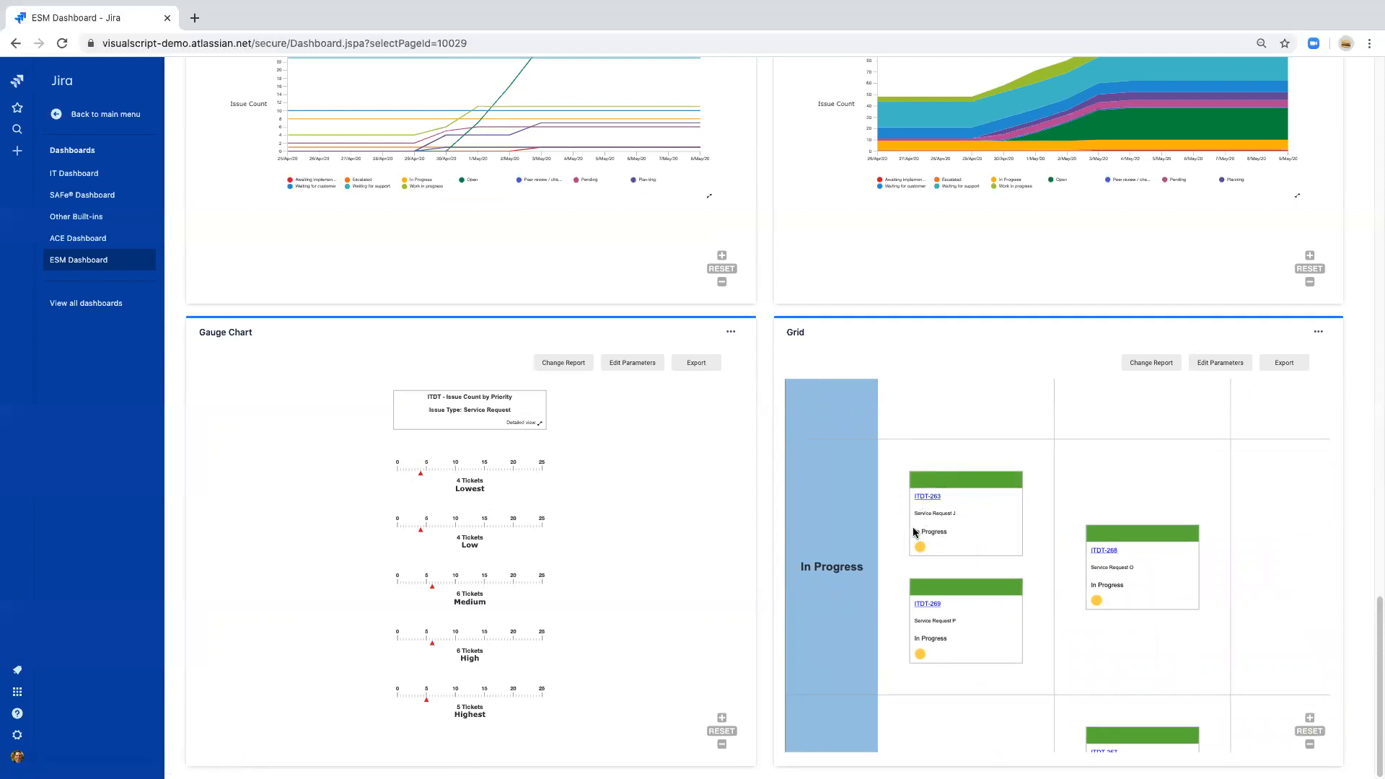
scroll(943, 531, down, 5)
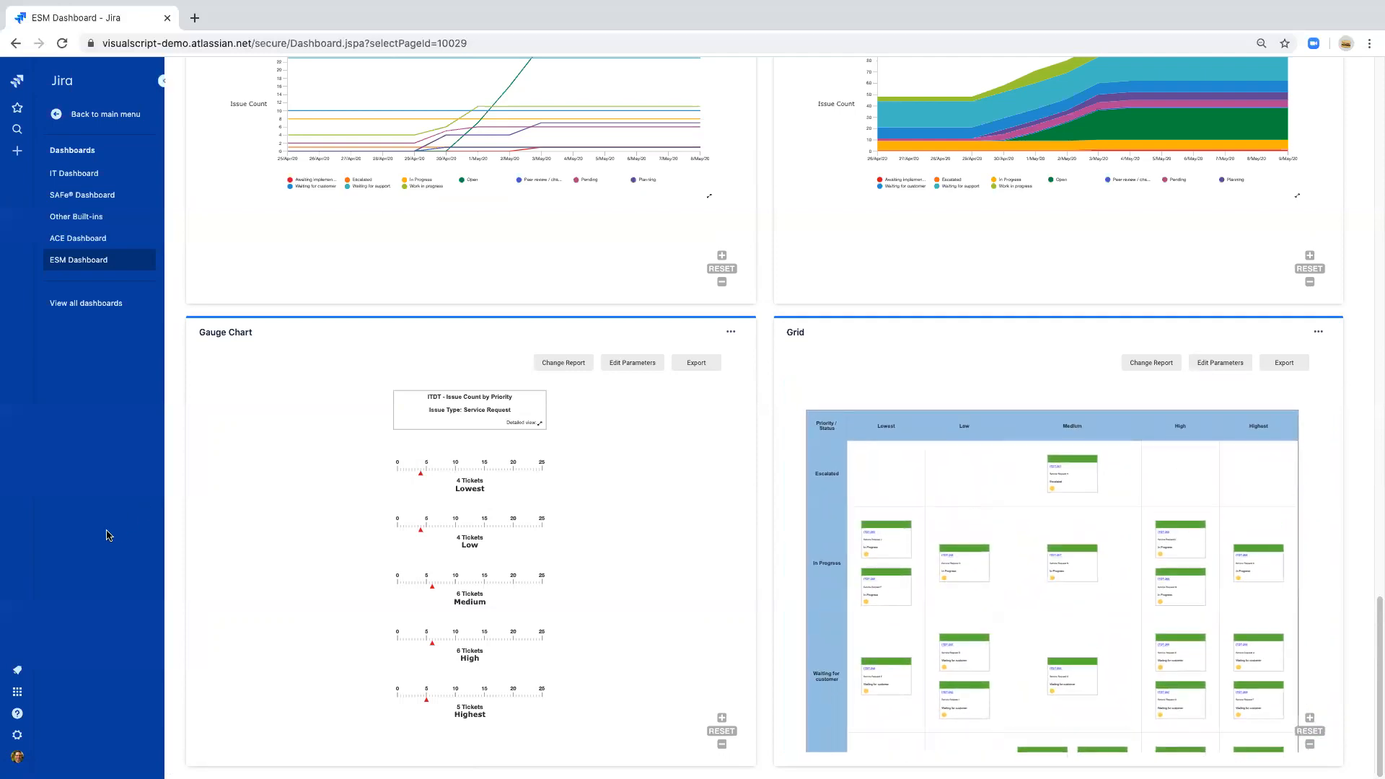
- Look over the finished pie, bar, line, area, gauge and grid reports on the dashboard
scroll(108, 526, up, 2)
scroll(108, 534, up, 8)
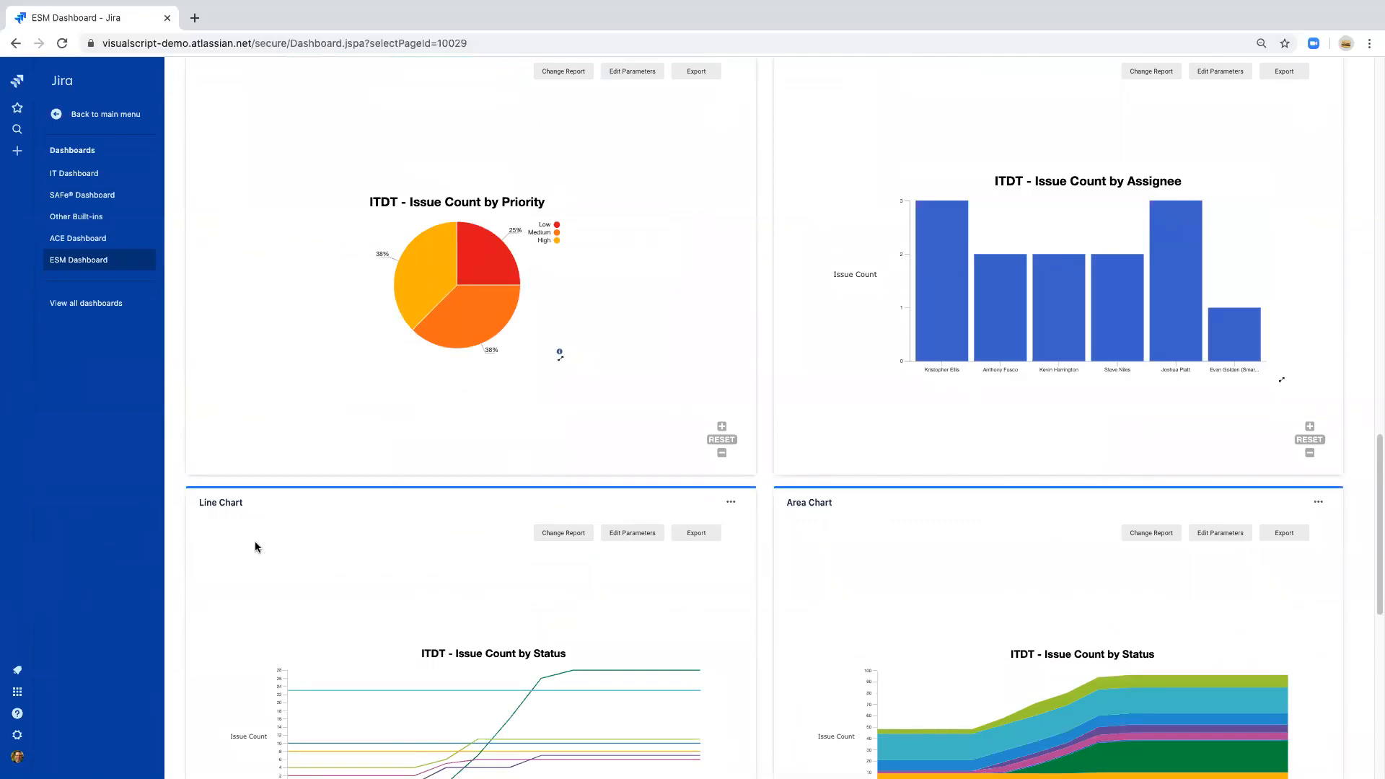
scroll(123, 579, down, 5)
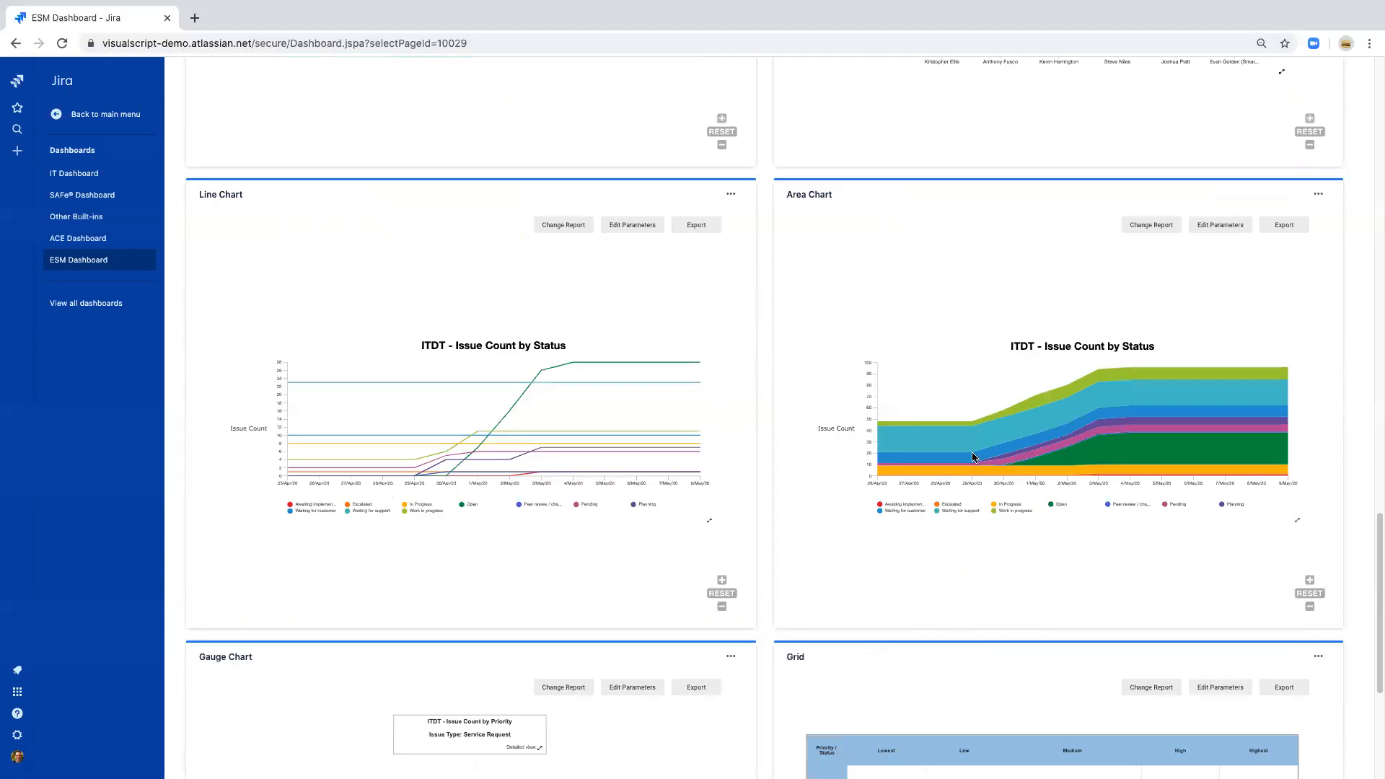
scroll(109, 490, down, 3)
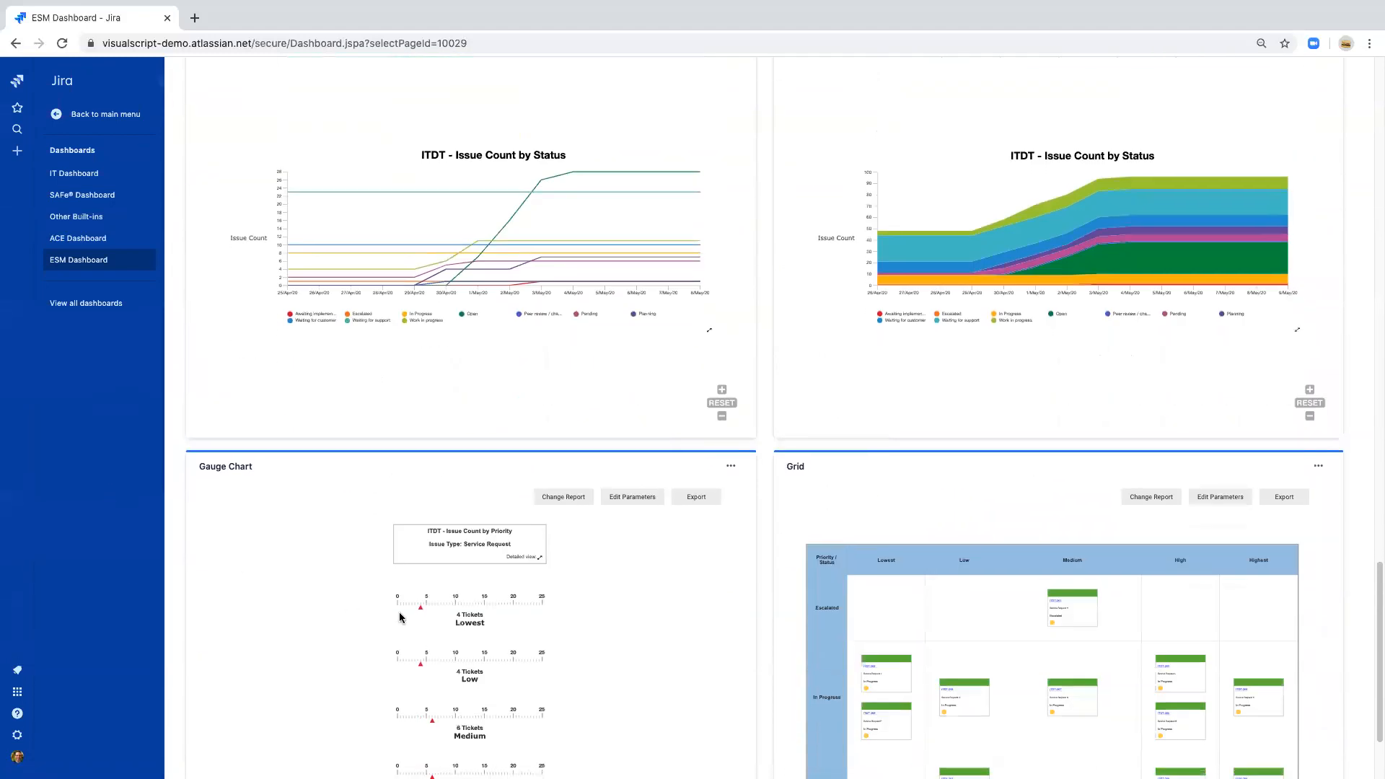